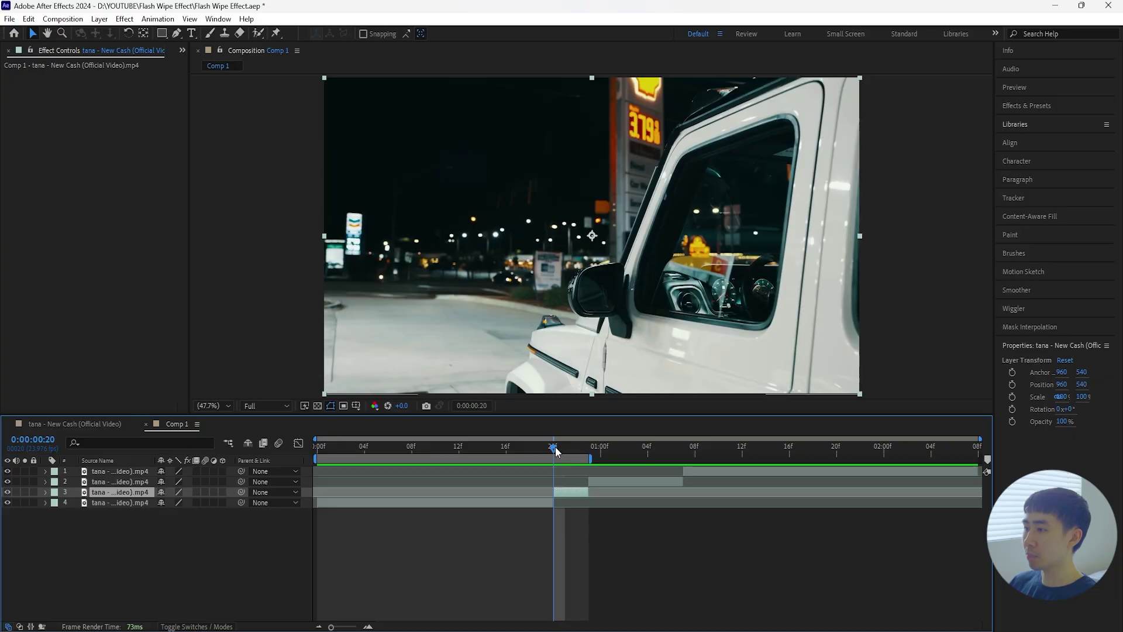
Split the clip at frames 21 and 22, leaving single-frame layers around frame 20
{"action": "mouse_move", "coordinate": [554, 449]}
{"action": "left_mouse_down"}
{"action": "mouse_move", "coordinate": [565, 450]}
{"action": "mouse_move", "coordinate": [554, 450]}
{"action": "left_mouse_up"}
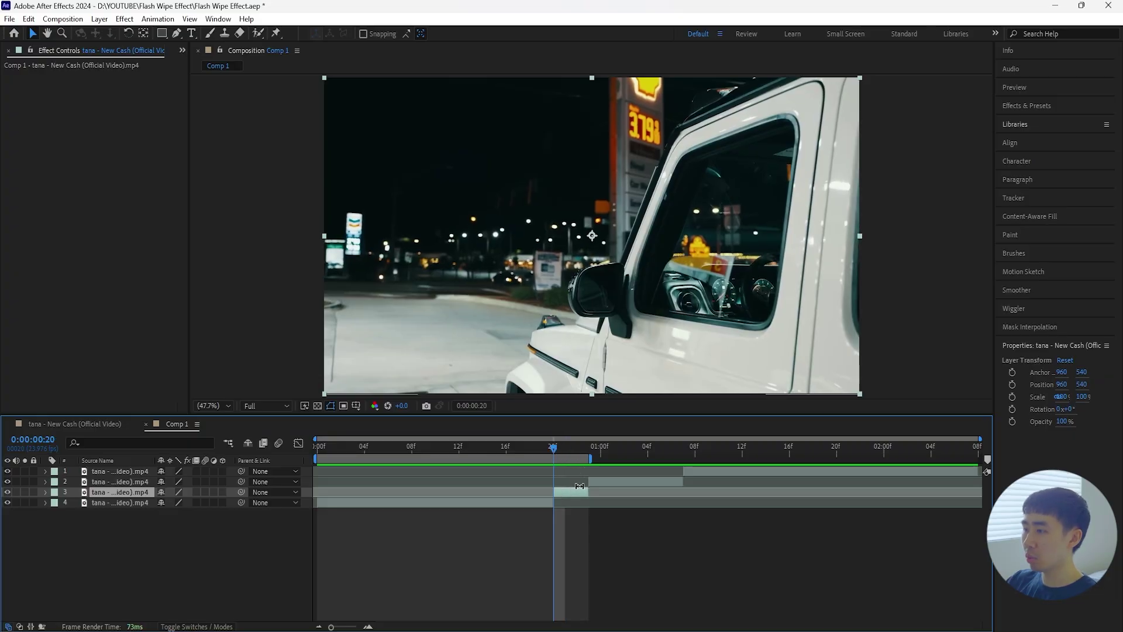
{"action": "key", "text": "Page_Down"}
{"action": "key", "text": "ctrl+shift+d"}
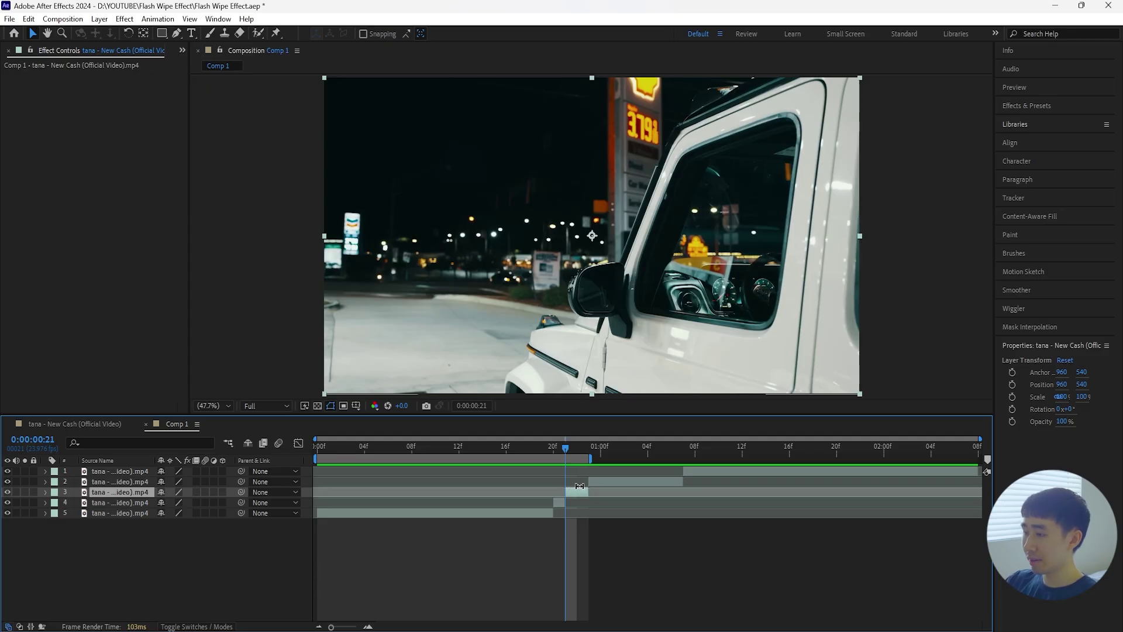
{"action": "key", "text": "Page_Down"}
{"action": "key", "text": "ctrl+shift+d"}
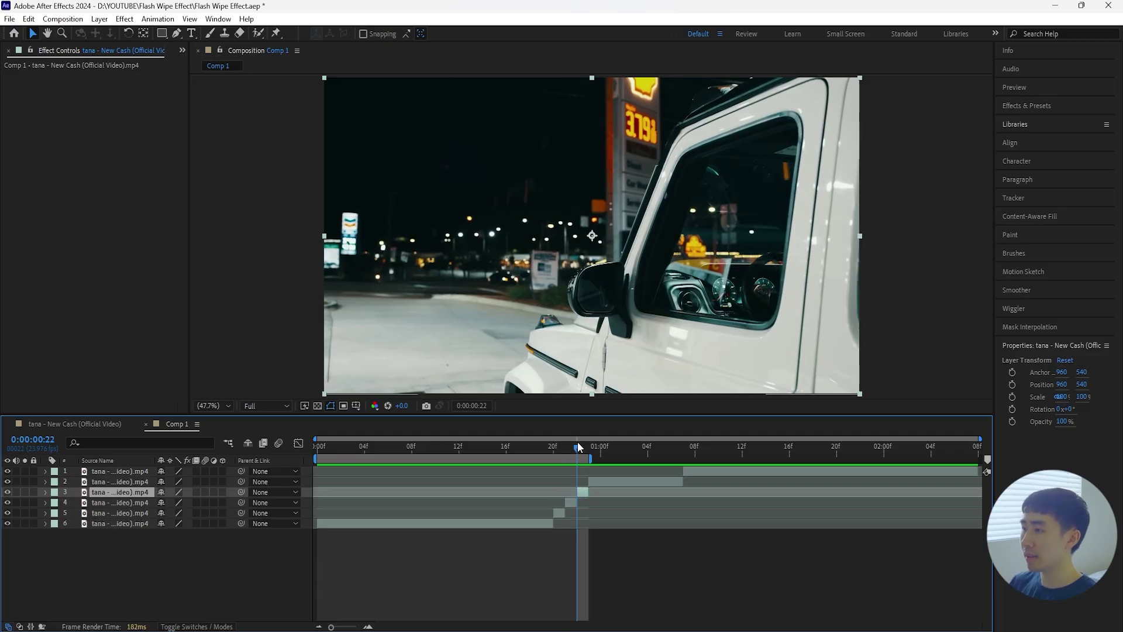
{"action": "left_click_drag", "start_coordinate": [578, 443], "coordinate": [553, 459]}
Apply Tint and Exposure to the frame-20 layer with Exposure set to 2.00
{"action": "left_click", "coordinate": [131, 515]}
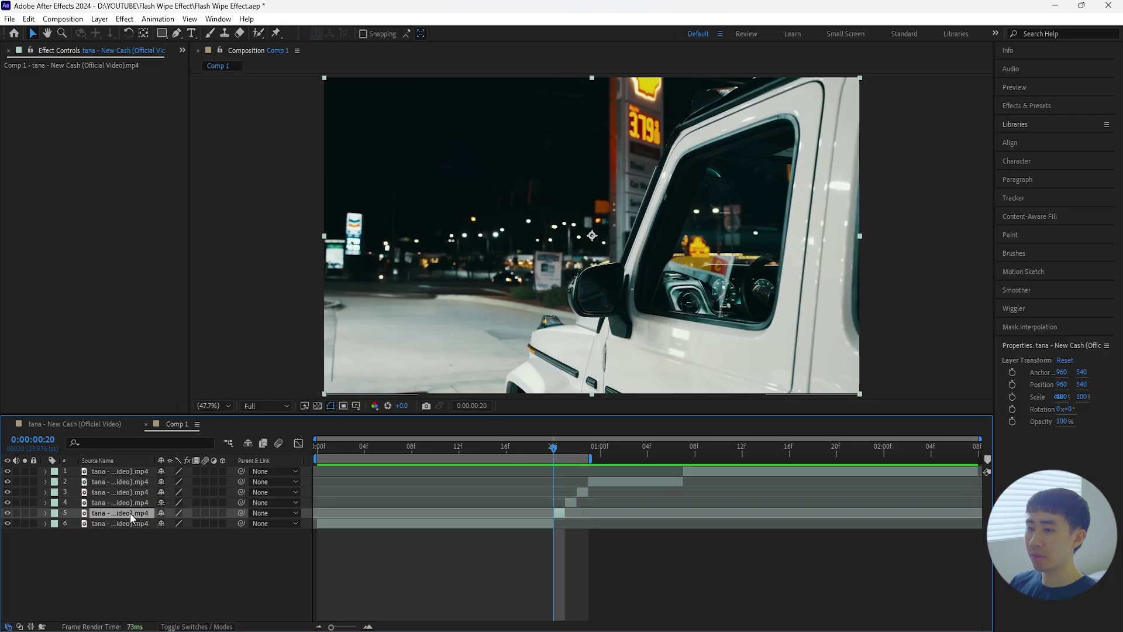
{"action": "mouse_move", "coordinate": [565, 455]}
{"action": "left_mouse_down"}
{"action": "mouse_move", "coordinate": [574, 450]}
{"action": "mouse_move", "coordinate": [551, 454]}
{"action": "left_mouse_up"}
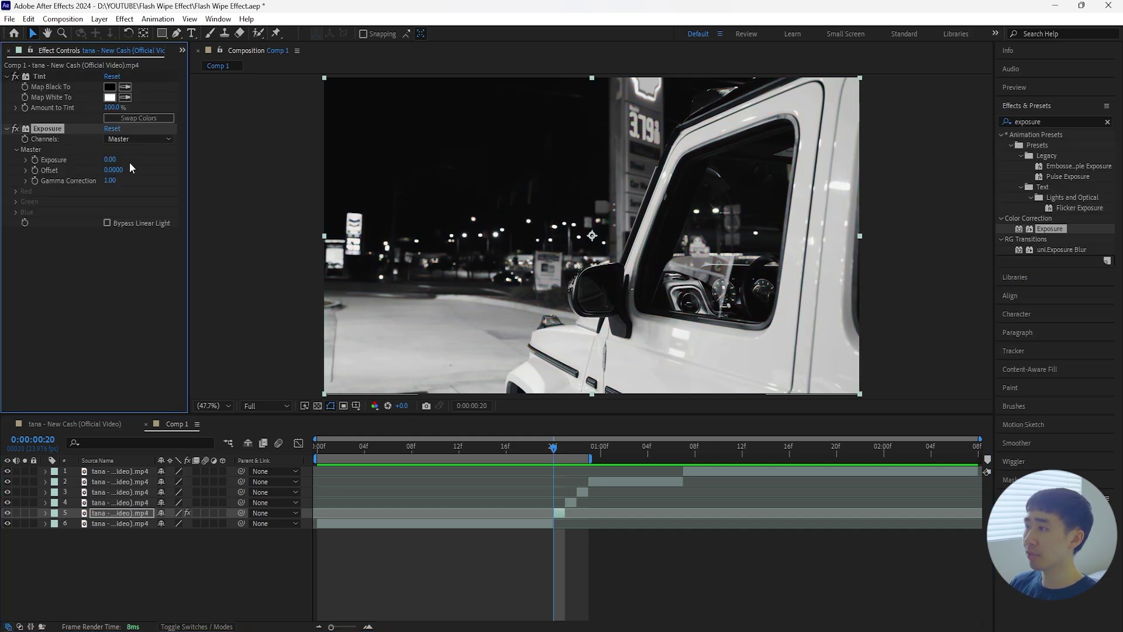
{"action": "mouse_move", "coordinate": [111, 159]}
{"action": "left_mouse_down"}
{"action": "mouse_move", "coordinate": [208, 158]}
{"action": "mouse_move", "coordinate": [110, 159]}
{"action": "left_mouse_up"}
{"action": "left_click", "coordinate": [112, 159]}
{"action": "type", "text": "2"}
{"action": "key", "text": "Return"}
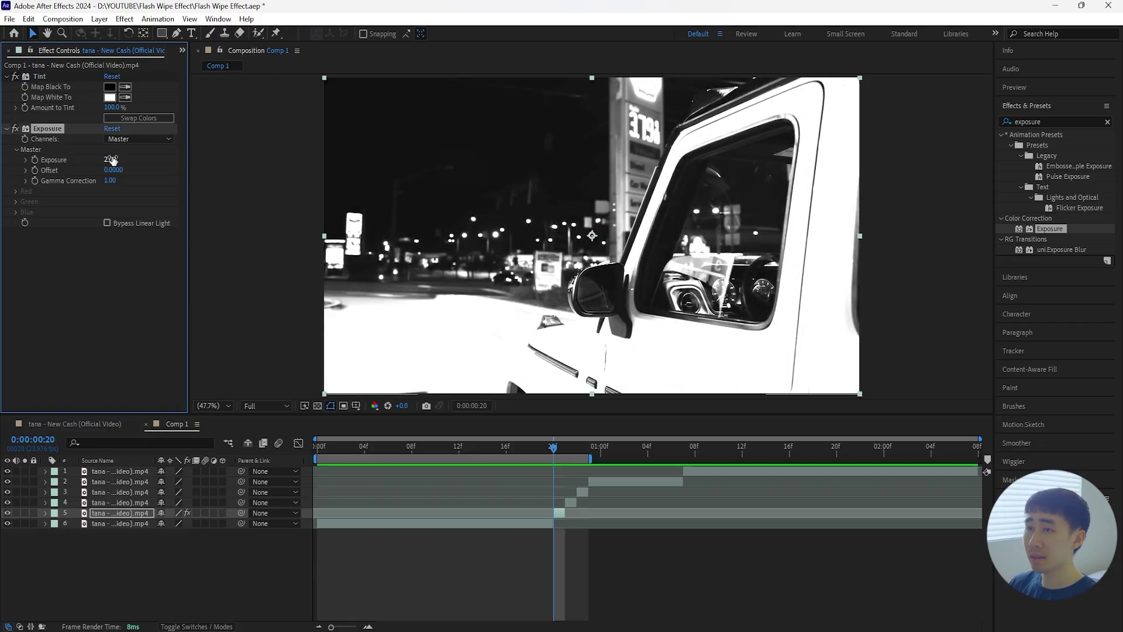
Set the frame-20 layer's Exposure Offset to 0.0200
{"action": "left_click", "coordinate": [114, 169]}
{"action": "type", "text": "-0.01"}
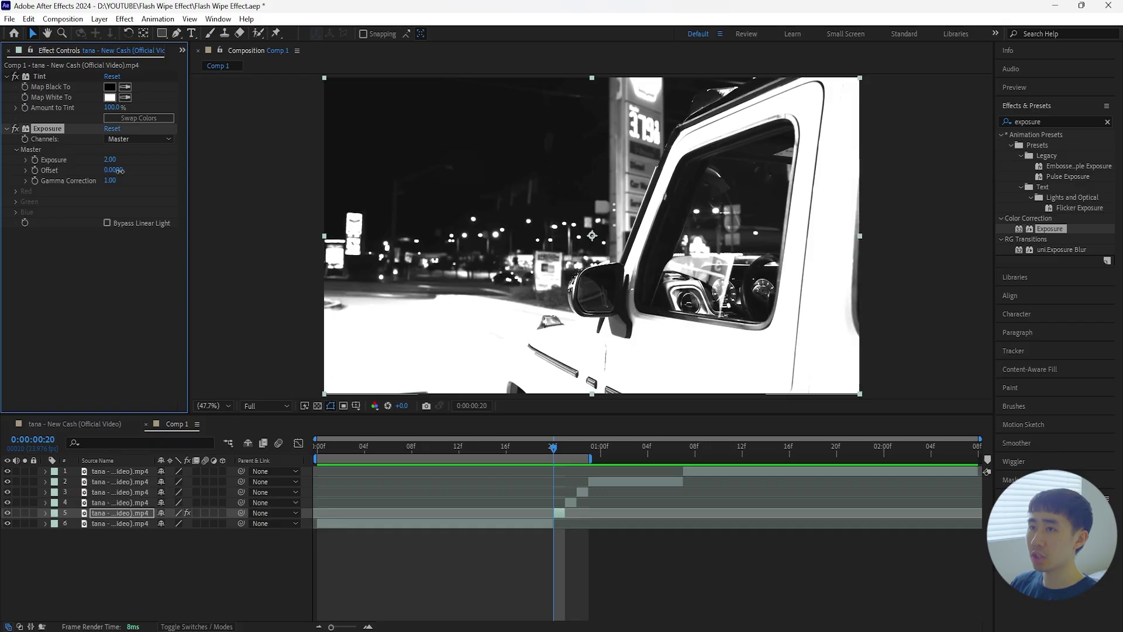
{"action": "key", "text": "Return"}
{"action": "left_click_drag", "start_coordinate": [118, 173], "coordinate": [121, 173]}
{"action": "left_click", "coordinate": [119, 171]}
{"action": "type", "text": "0.02"}
{"action": "key", "text": "Return"}
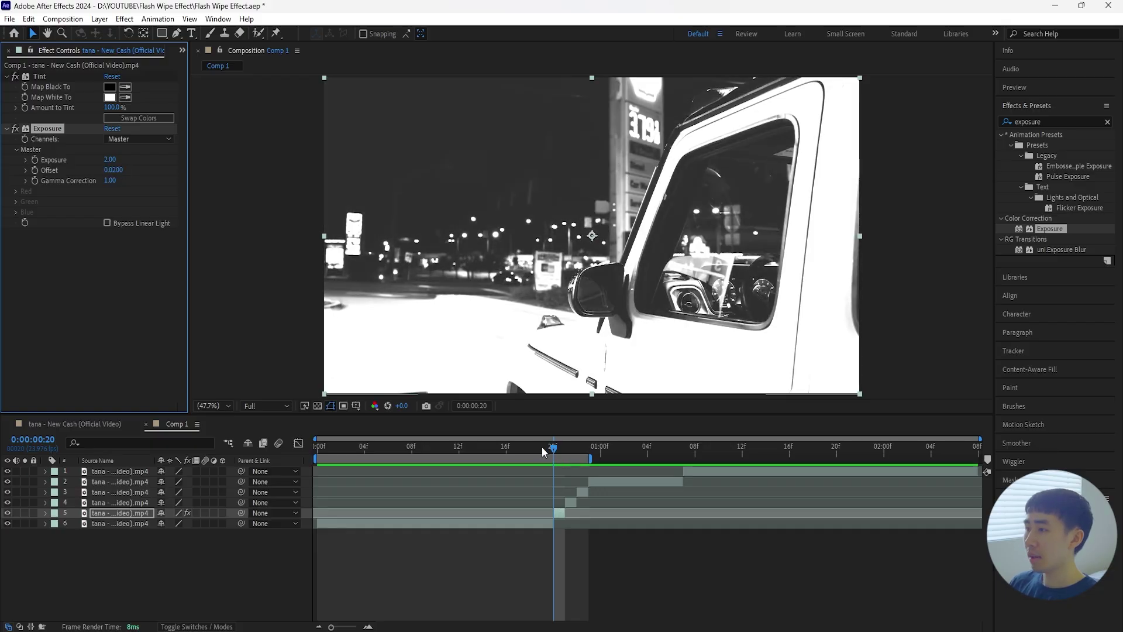
{"action": "left_click_drag", "start_coordinate": [552, 448], "coordinate": [562, 447]}
Copy the Tint and Exposure effects from the frame-20 layer onto the frame-21 layer
{"action": "left_click", "coordinate": [125, 503]}
{"action": "left_click", "coordinate": [125, 512]}
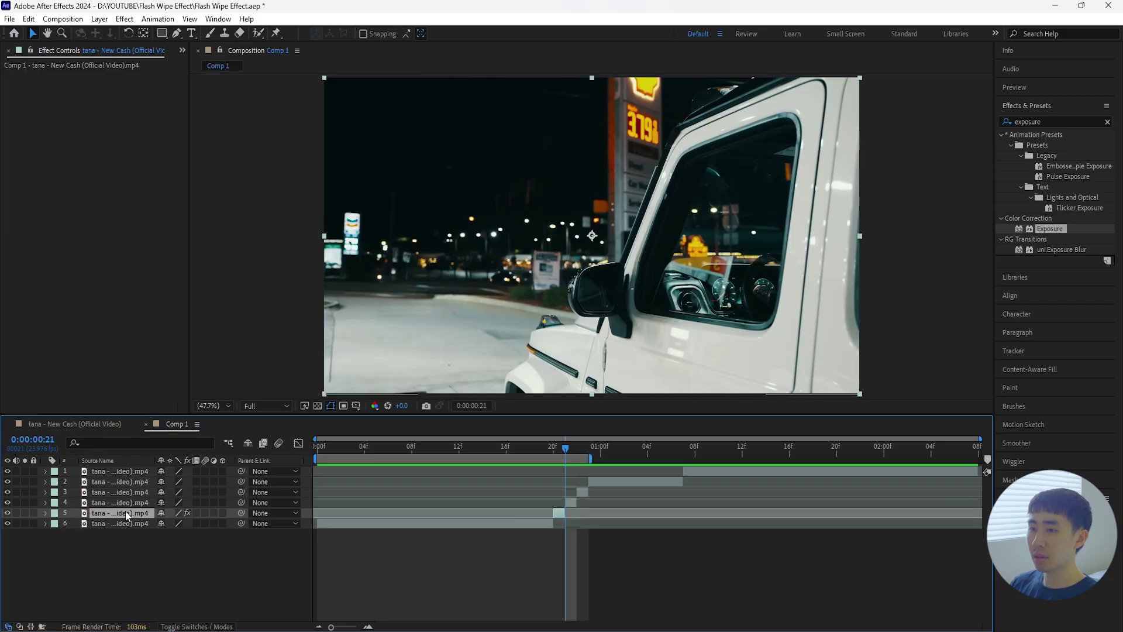
{"action": "left_click", "coordinate": [63, 79]}
{"action": "left_click", "coordinate": [56, 130], "text": "ctrl"}
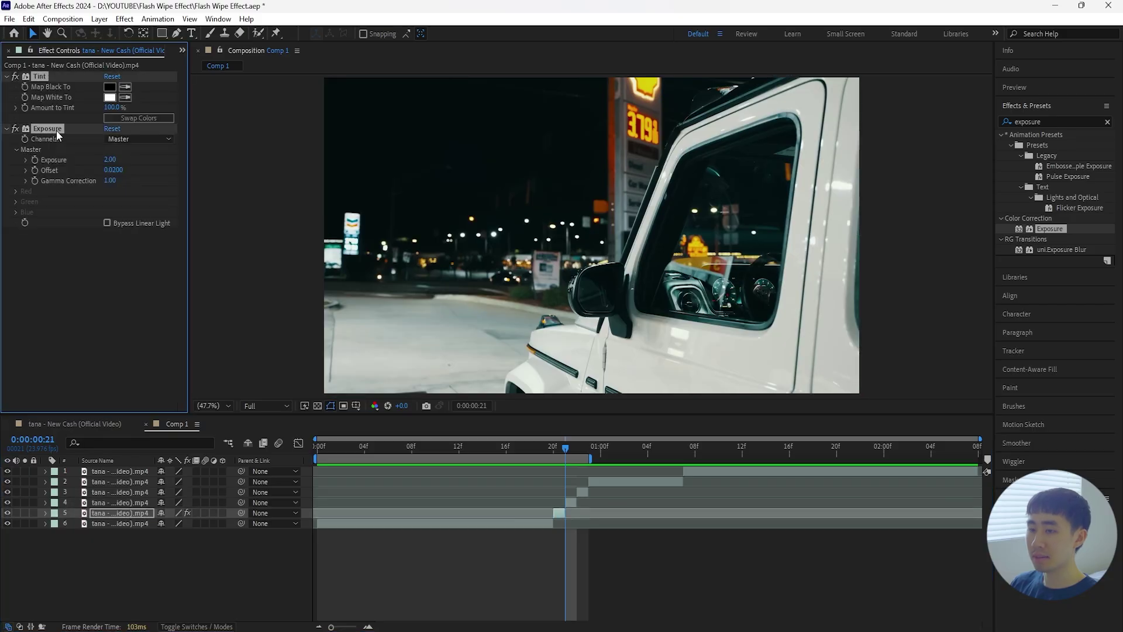
{"action": "left_click", "coordinate": [133, 502]}
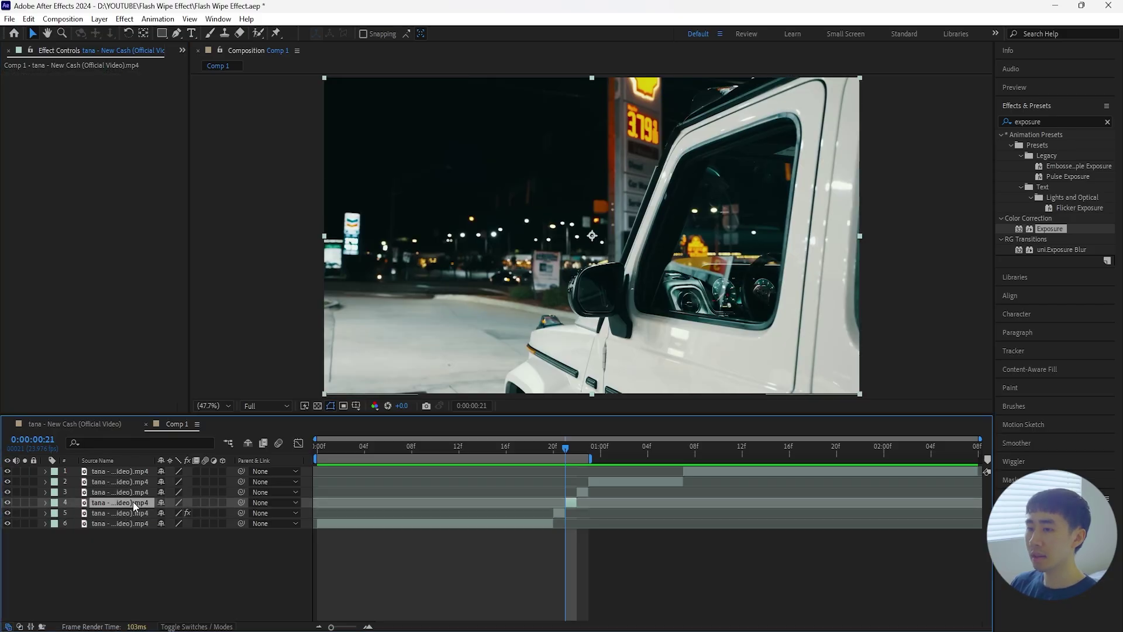
{"action": "key", "text": "ctrl+v"}
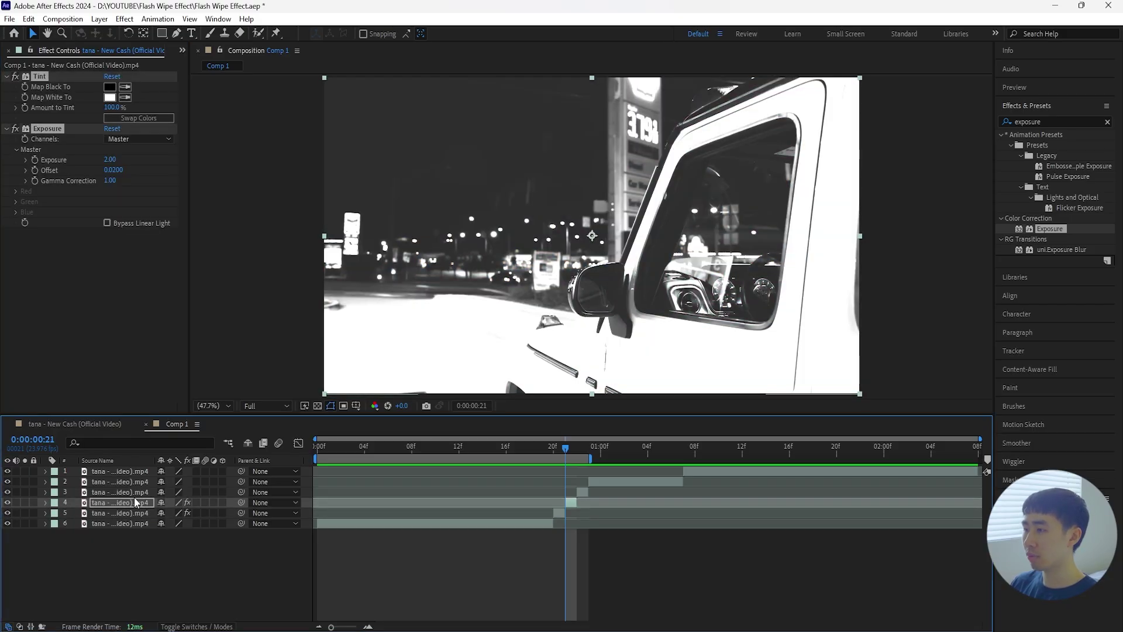
Push the frame-21 layer's Exposure to 9.00 and Offset to 0.1500
{"action": "left_click", "coordinate": [120, 282]}
{"action": "left_click_drag", "start_coordinate": [110, 159], "coordinate": [510, 177]}
{"action": "left_click", "coordinate": [115, 158]}
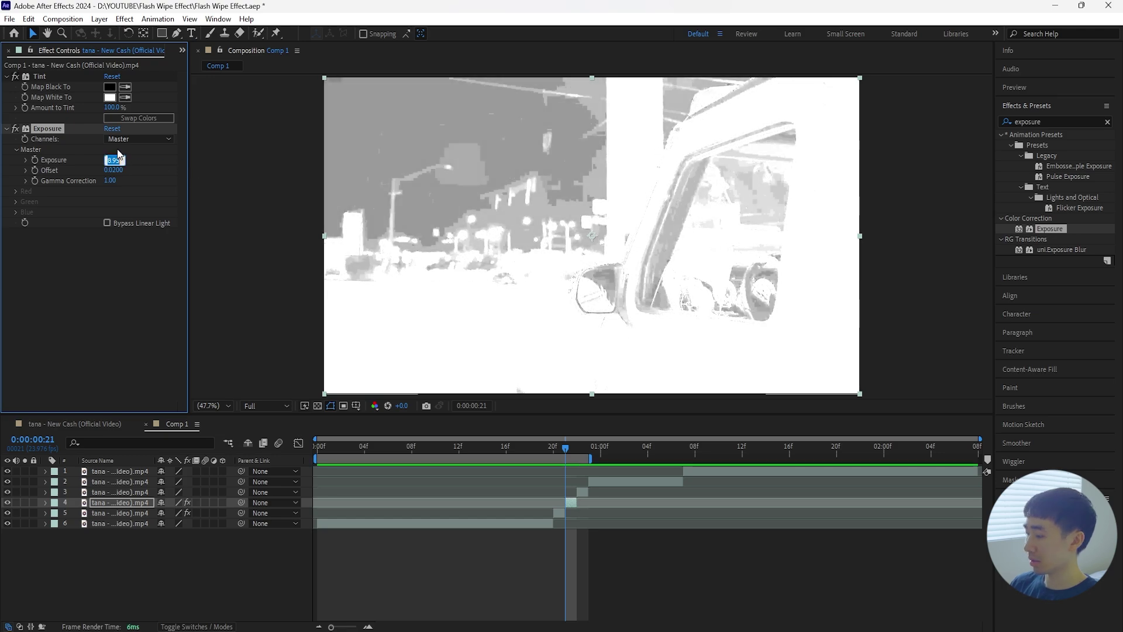
{"action": "type", "text": "9"}
{"action": "key", "text": "Return"}
{"action": "left_click_drag", "start_coordinate": [120, 170], "coordinate": [123, 171]}
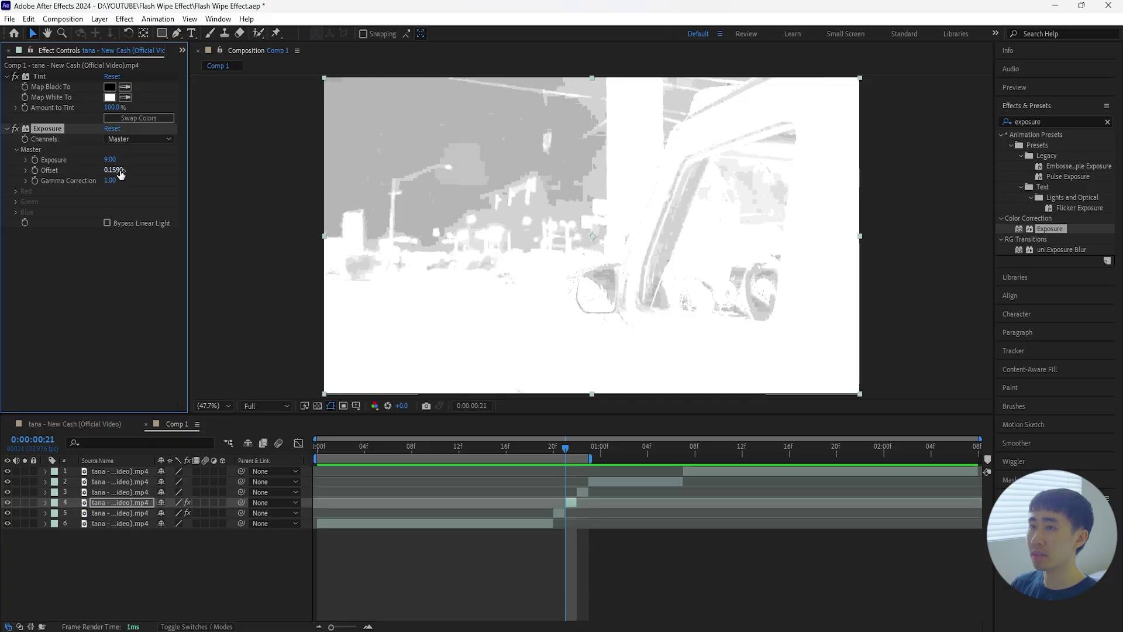
{"action": "left_click", "coordinate": [43, 76]}
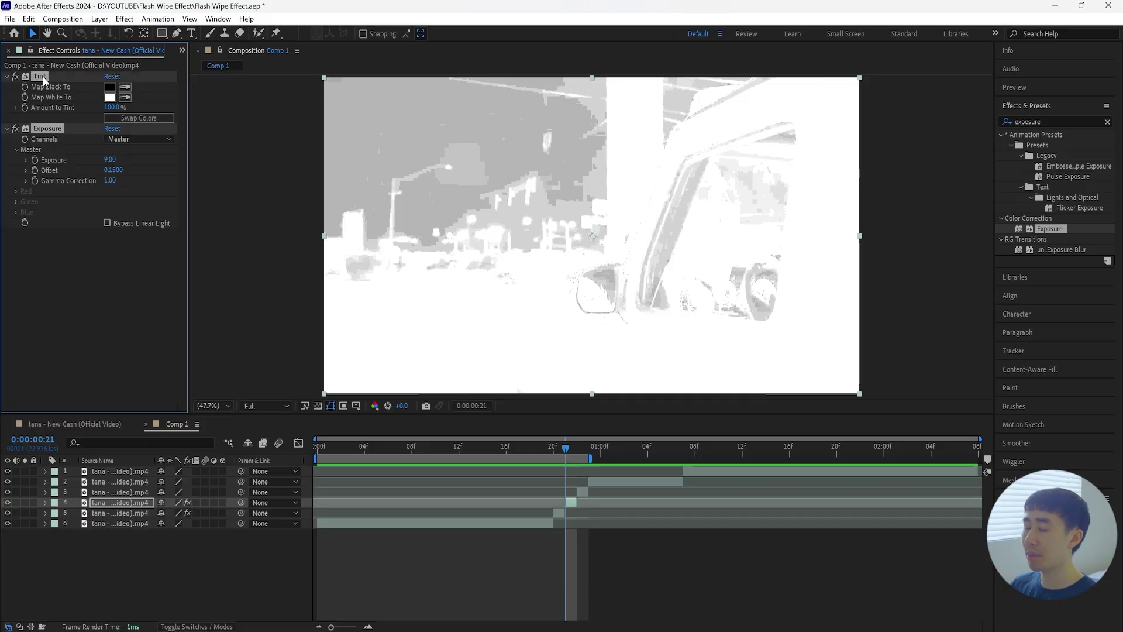
Paste the Tint and Exposure effects onto the frame-22 layer
{"action": "left_click", "coordinate": [576, 446]}
{"action": "left_click", "coordinate": [580, 492]}
{"action": "key", "text": "ctrl+v"}
{"action": "left_click", "coordinate": [49, 129]}
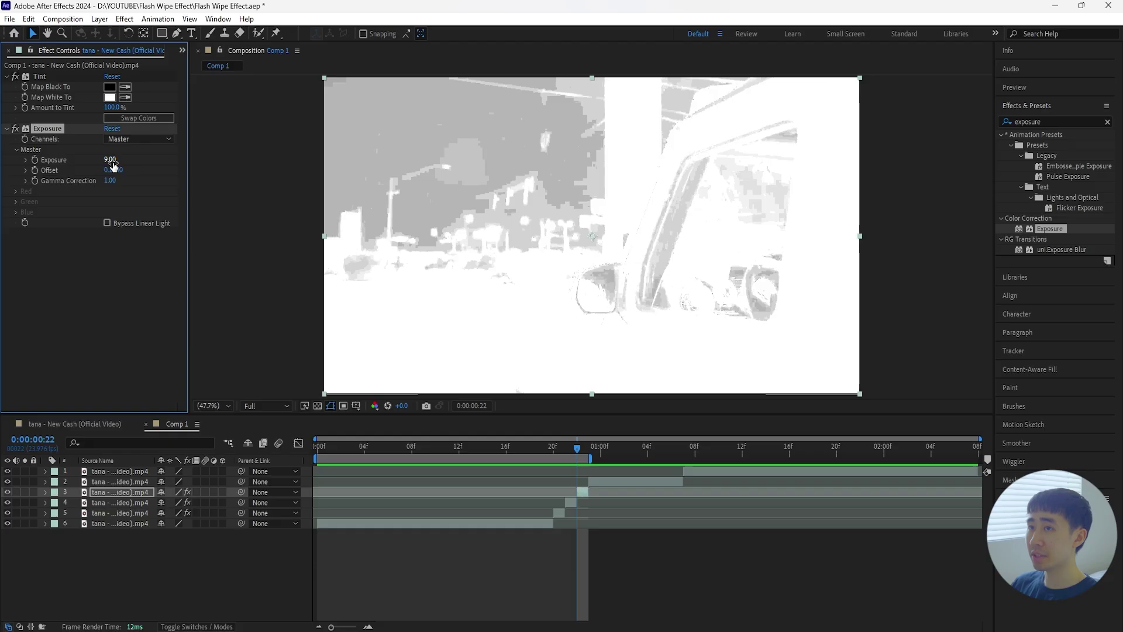
{"action": "left_click_drag", "start_coordinate": [111, 159], "coordinate": [2, 165]}
Set the frame-22 layer's Exposure to -2.00 and Offset to -0.1500
{"action": "left_click", "coordinate": [111, 160]}
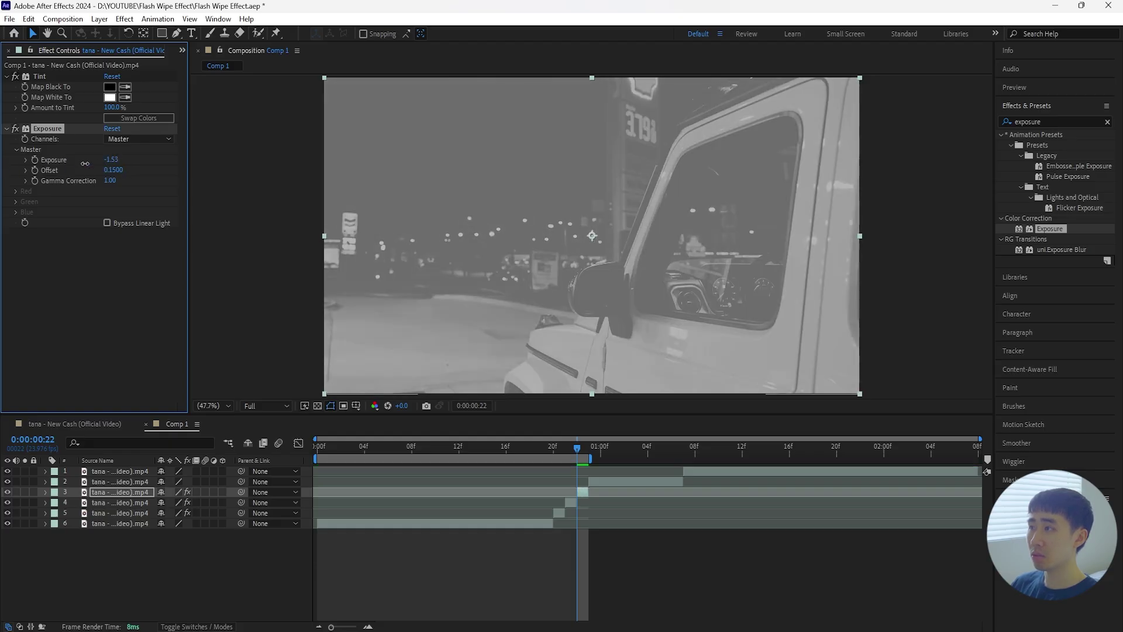
{"action": "type", "text": "-2"}
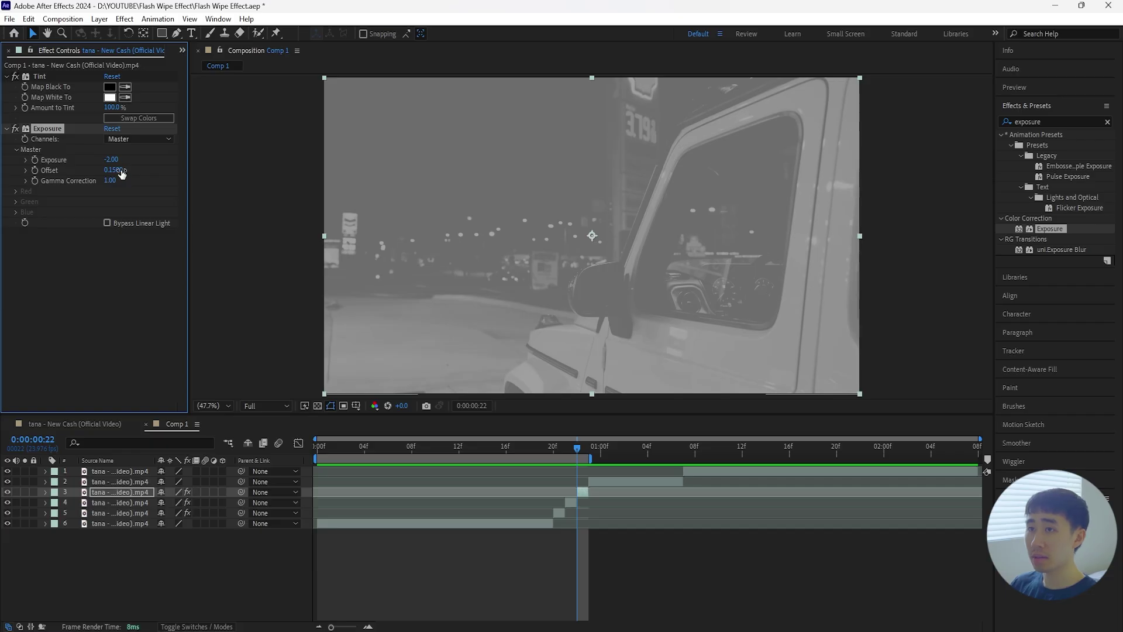
{"action": "left_click", "coordinate": [119, 170]}
{"action": "type", "text": "-"}
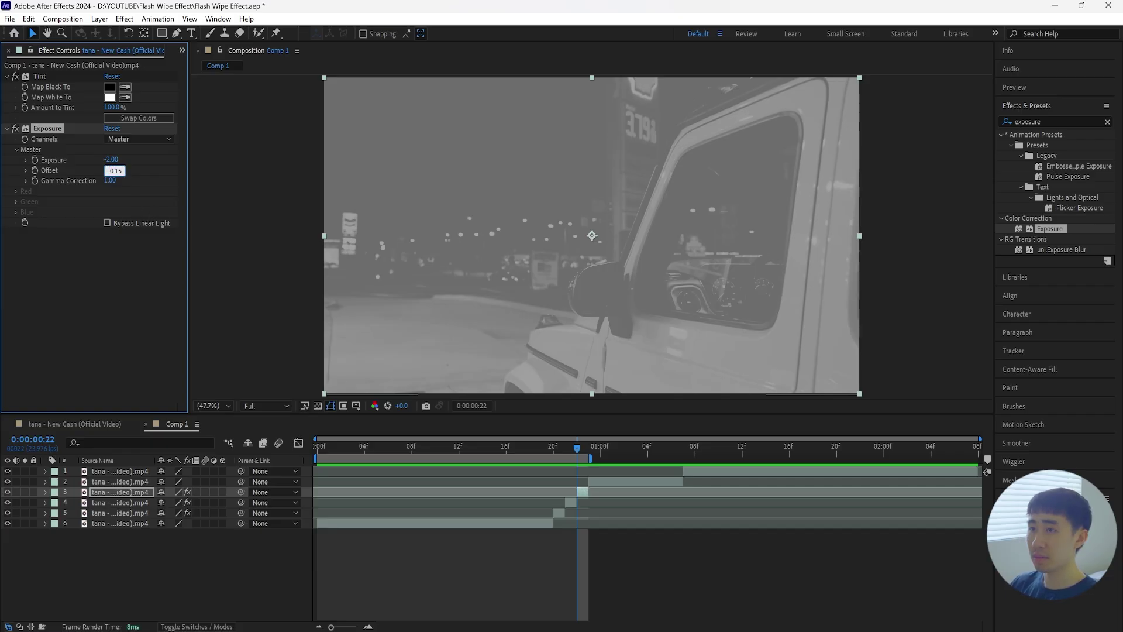
{"action": "type", "text": "0.15"}
{"action": "key", "text": "Return"}
{"action": "mouse_move", "coordinate": [576, 447]}
{"action": "left_mouse_down"}
{"action": "mouse_move", "coordinate": [541, 455]}
{"action": "mouse_move", "coordinate": [578, 448]}
{"action": "left_mouse_up"}
Add Eye.jpg from the project items as a layer below the top two
{"action": "left_click", "coordinate": [579, 558]}
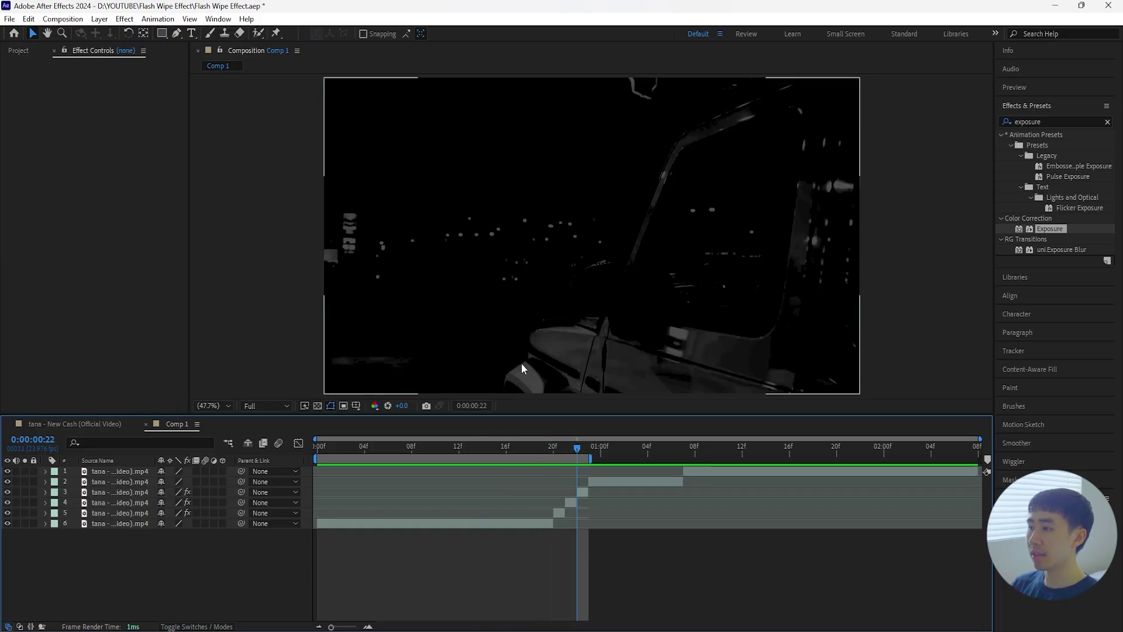
{"action": "left_click", "coordinate": [35, 52]}
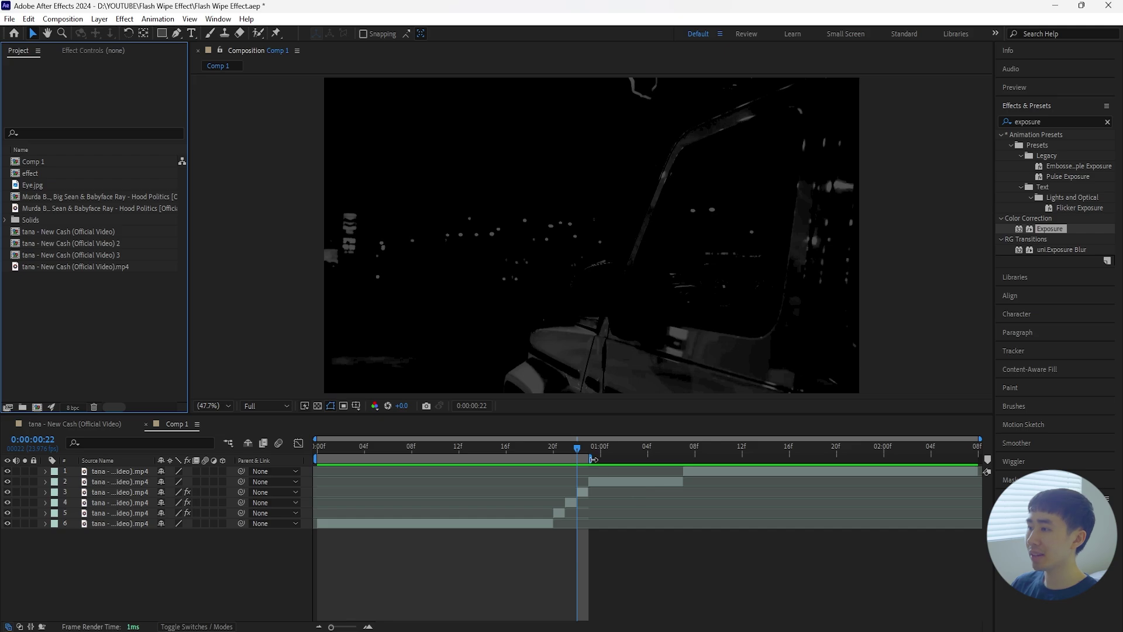
{"action": "left_click", "coordinate": [38, 186]}
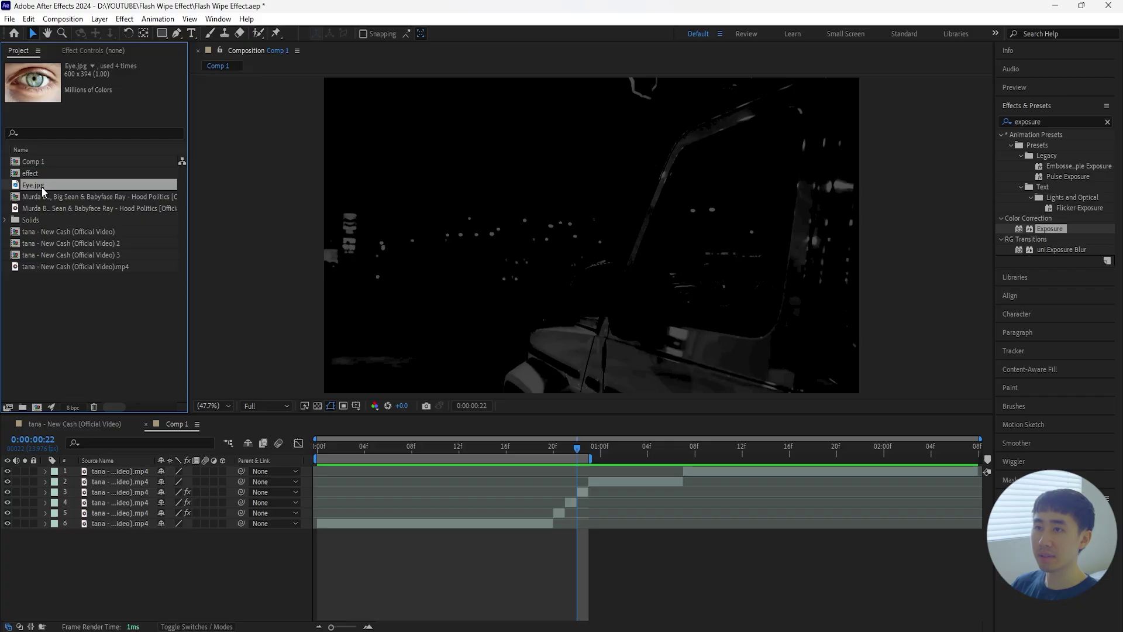
{"action": "left_click_drag", "start_coordinate": [41, 187], "coordinate": [121, 492]}
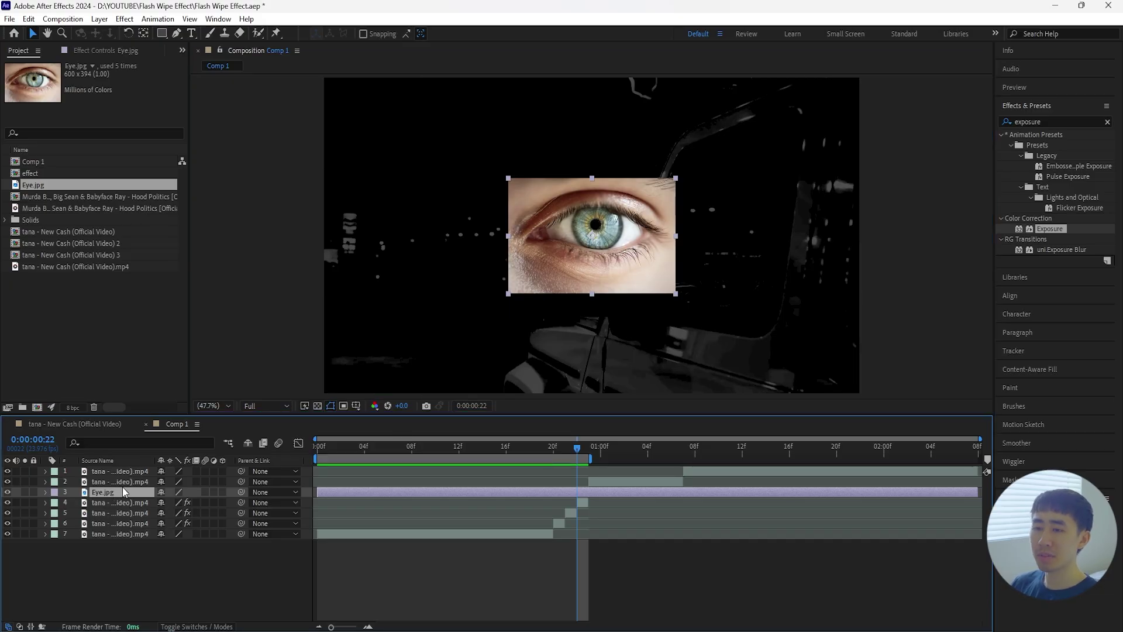
Scale Eye.jpg to 970%, position it at 832, 951, and trim it short
{"action": "key", "text": "s"}
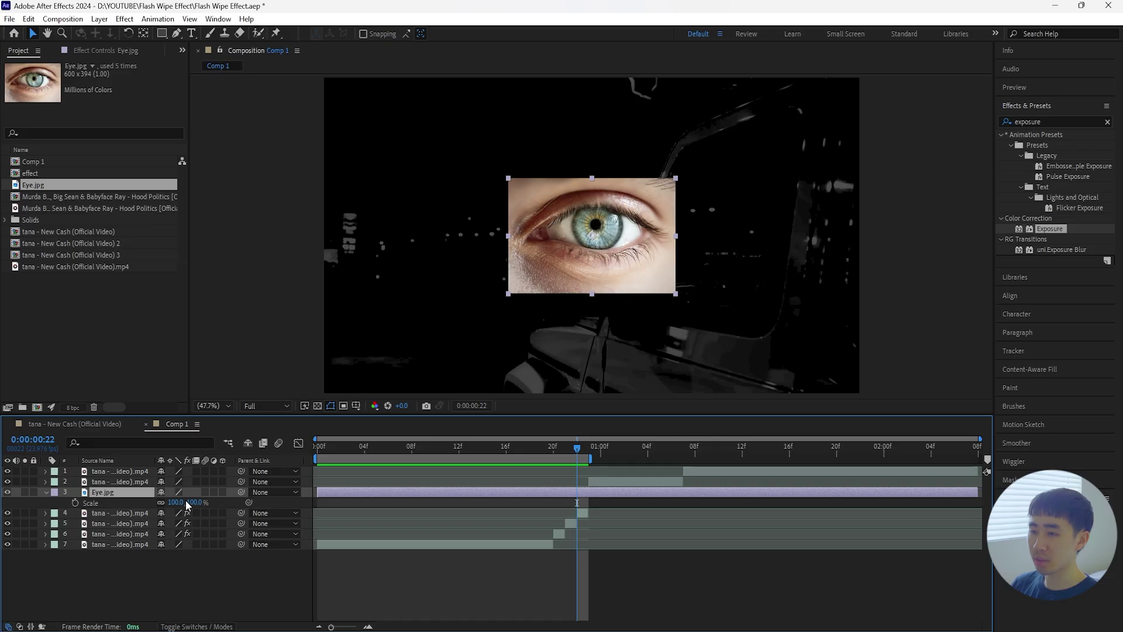
{"action": "left_click_drag", "start_coordinate": [189, 501], "coordinate": [702, 503]}
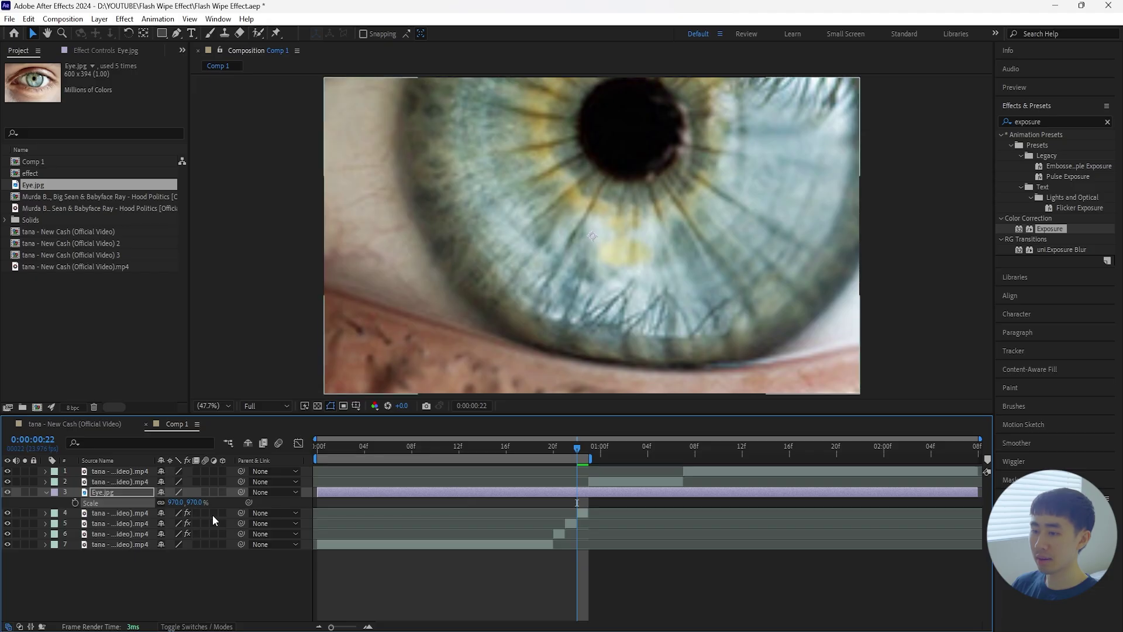
{"action": "key", "text": "shift+p"}
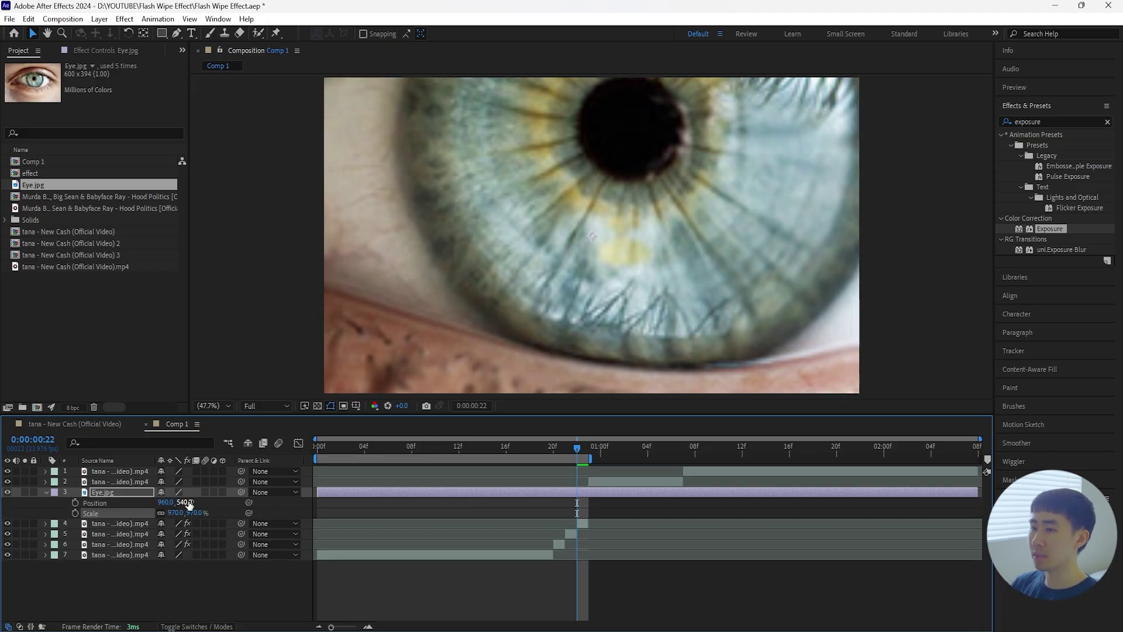
{"action": "left_click_drag", "start_coordinate": [187, 502], "coordinate": [412, 503]}
{"action": "left_click_drag", "start_coordinate": [161, 501], "coordinate": [38, 505]}
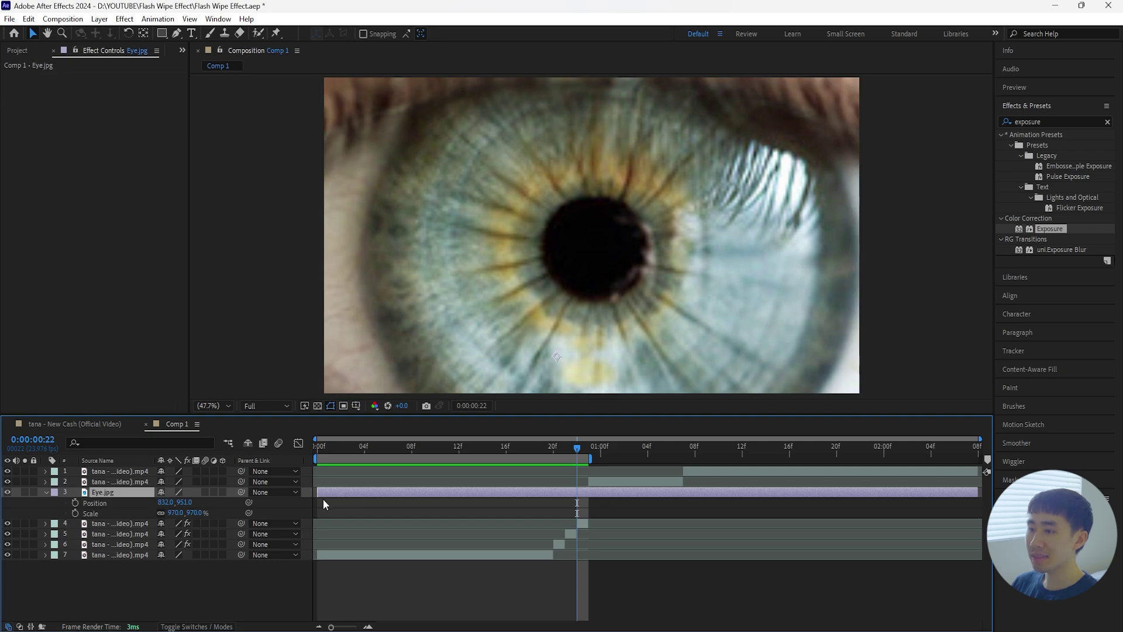
{"action": "left_click_drag", "start_coordinate": [318, 495], "coordinate": [559, 511]}
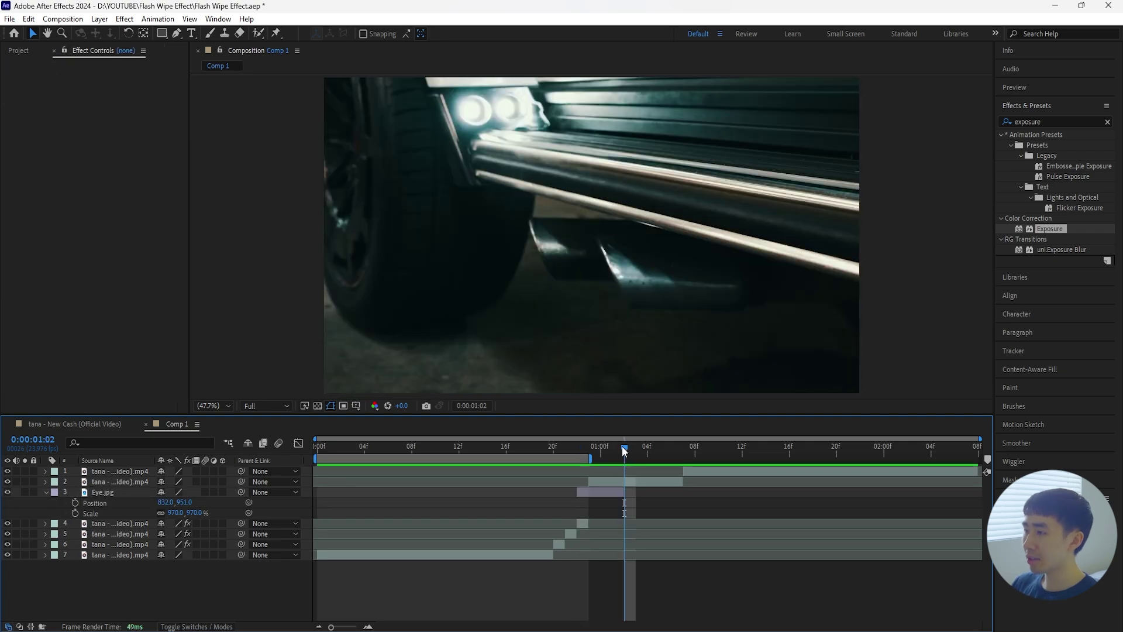
{"action": "left_click_drag", "start_coordinate": [623, 446], "coordinate": [588, 465]}
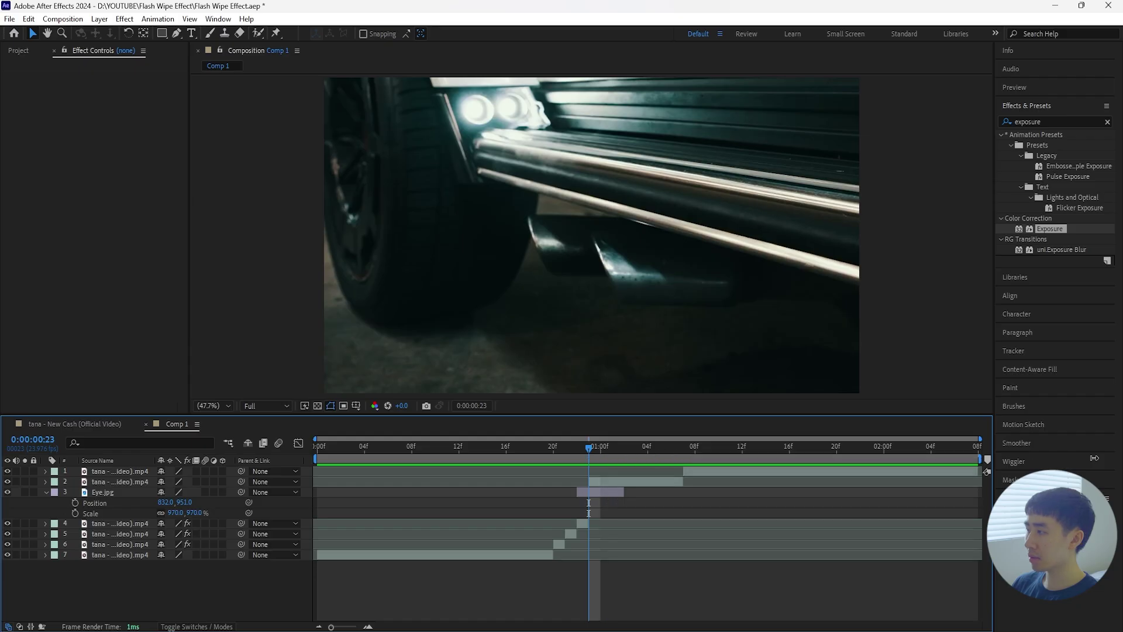
Set the composition duration to 0:00:03:08
{"action": "left_click", "coordinate": [63, 19]}
{"action": "left_click", "coordinate": [123, 54]}
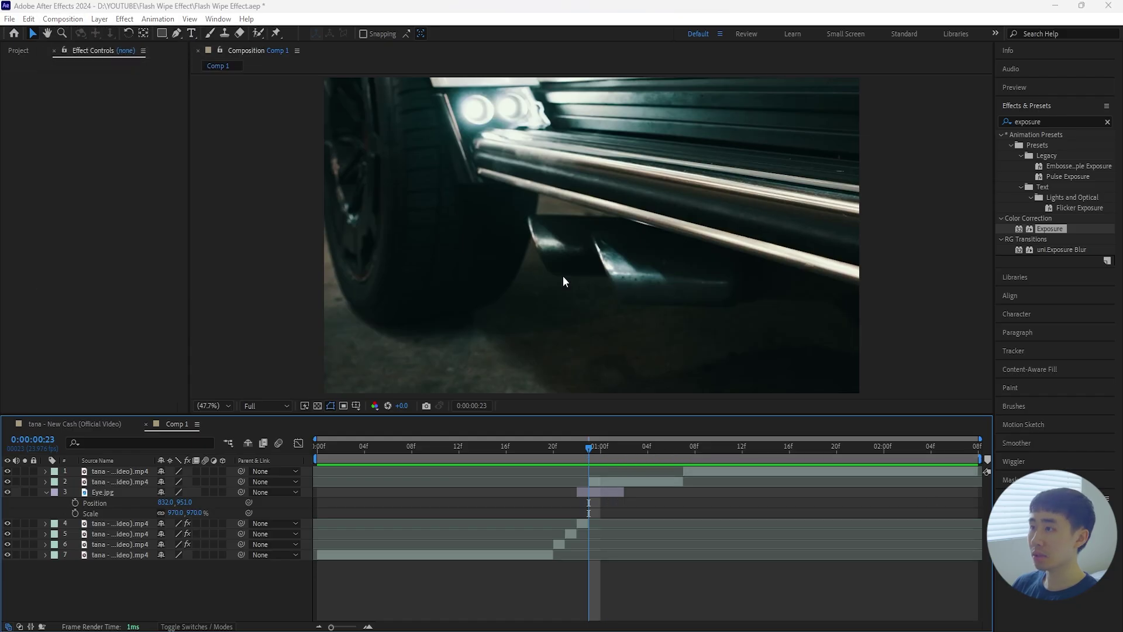
{"action": "left_click", "coordinate": [463, 320]}
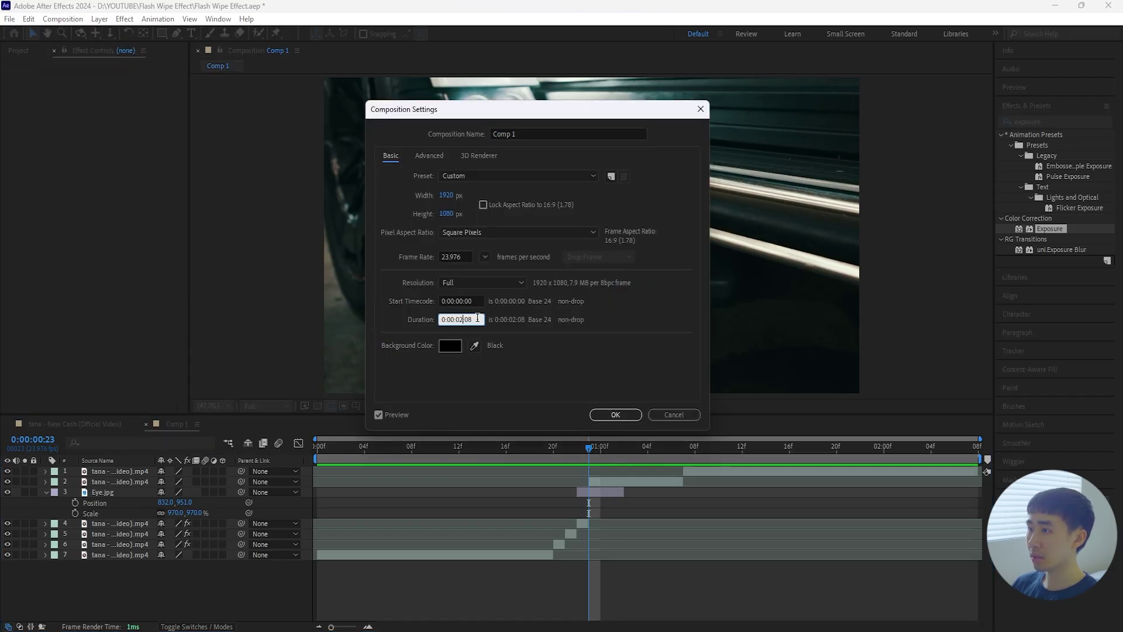
{"action": "left_click", "coordinate": [618, 411]}
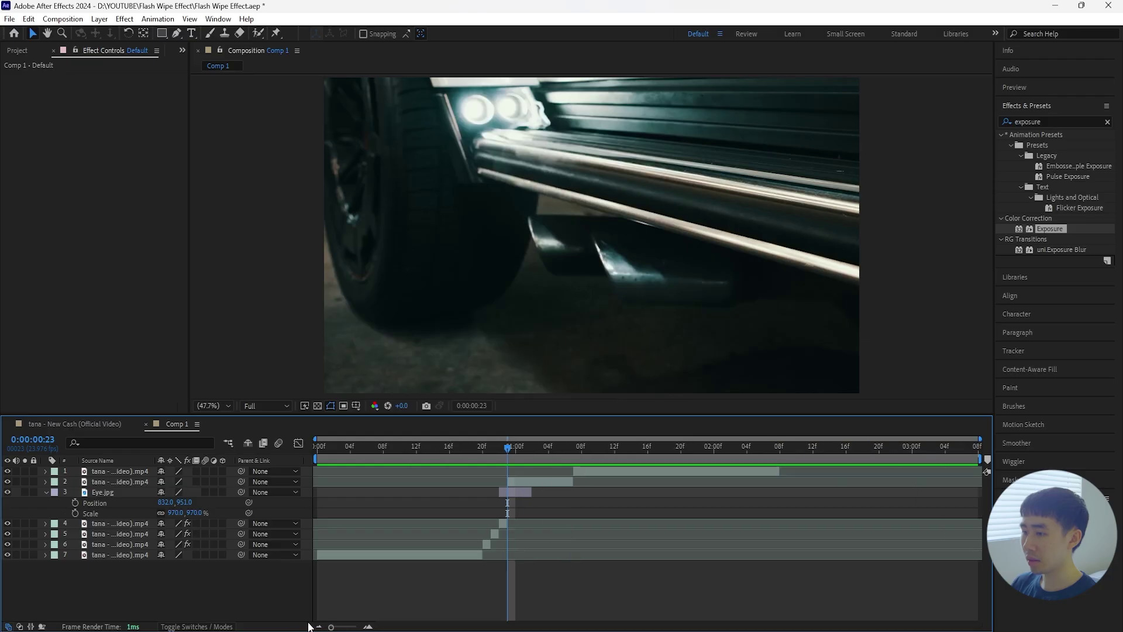
Shift the top two clips to start later in the timeline
{"action": "left_click", "coordinate": [536, 480]}
{"action": "left_click", "coordinate": [127, 472], "text": "shift"}
{"action": "left_click_drag", "start_coordinate": [585, 471], "coordinate": [624, 469]}
{"action": "left_click", "coordinate": [111, 493]}
{"action": "left_click", "coordinate": [45, 493]}
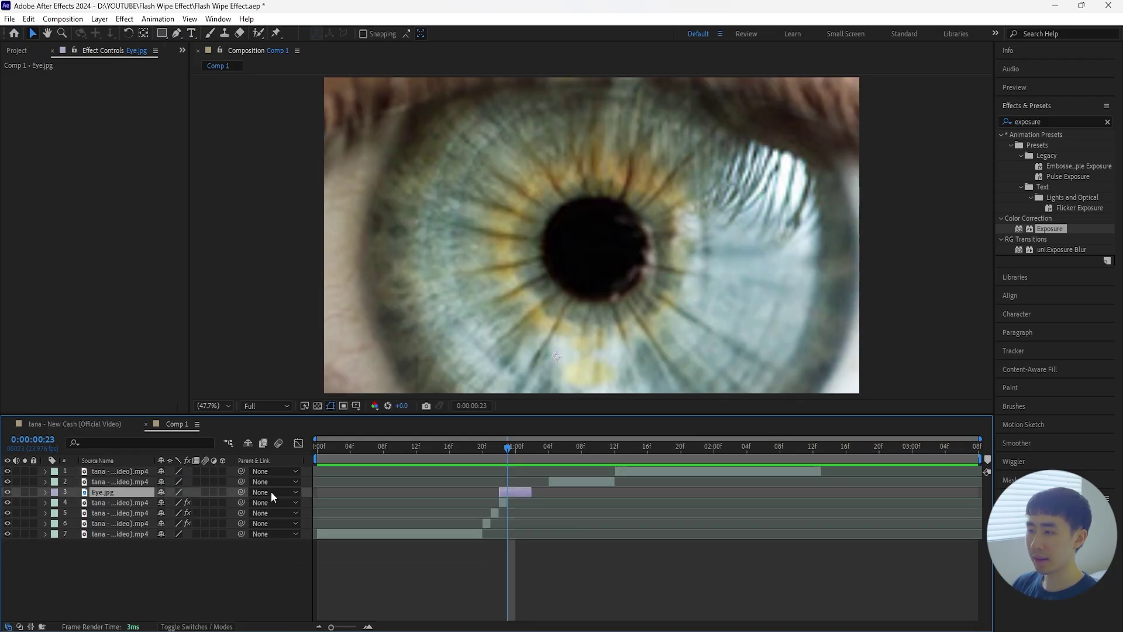
{"action": "mouse_move", "coordinate": [571, 490]}
{"action": "left_mouse_down"}
{"action": "mouse_move", "coordinate": [634, 471]}
{"action": "mouse_move", "coordinate": [577, 482]}
{"action": "left_mouse_up"}
{"action": "left_click_drag", "start_coordinate": [980, 459], "coordinate": [814, 459]}
Split Eye.jpg at 1:00 and add a new adjustment layer
{"action": "left_click", "coordinate": [119, 498]}
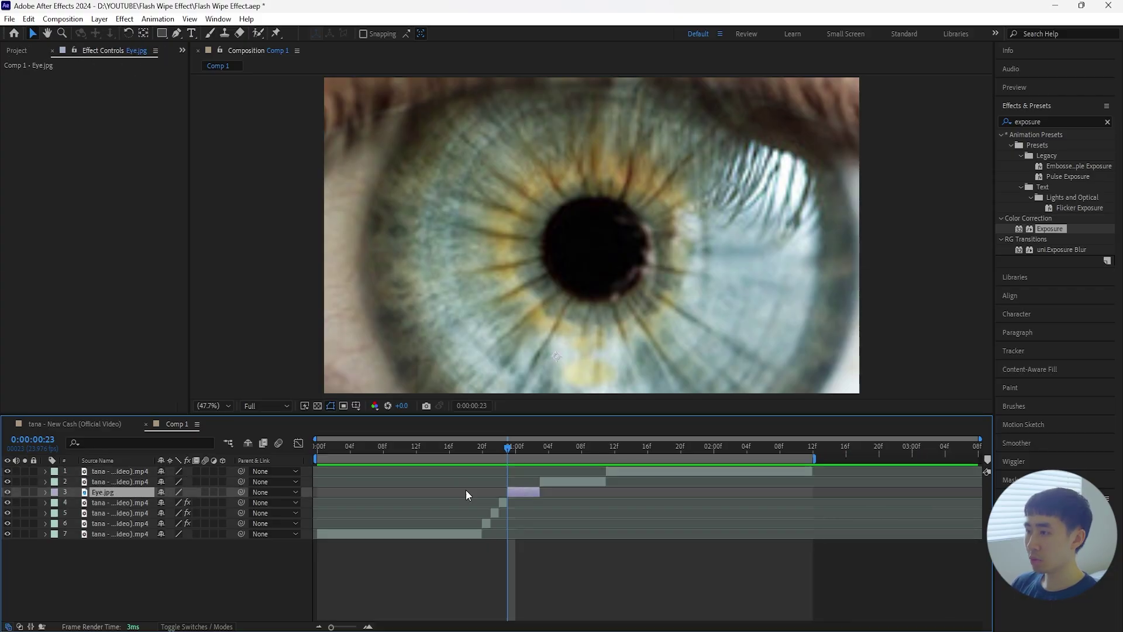
{"action": "key", "text": "Page_Down"}
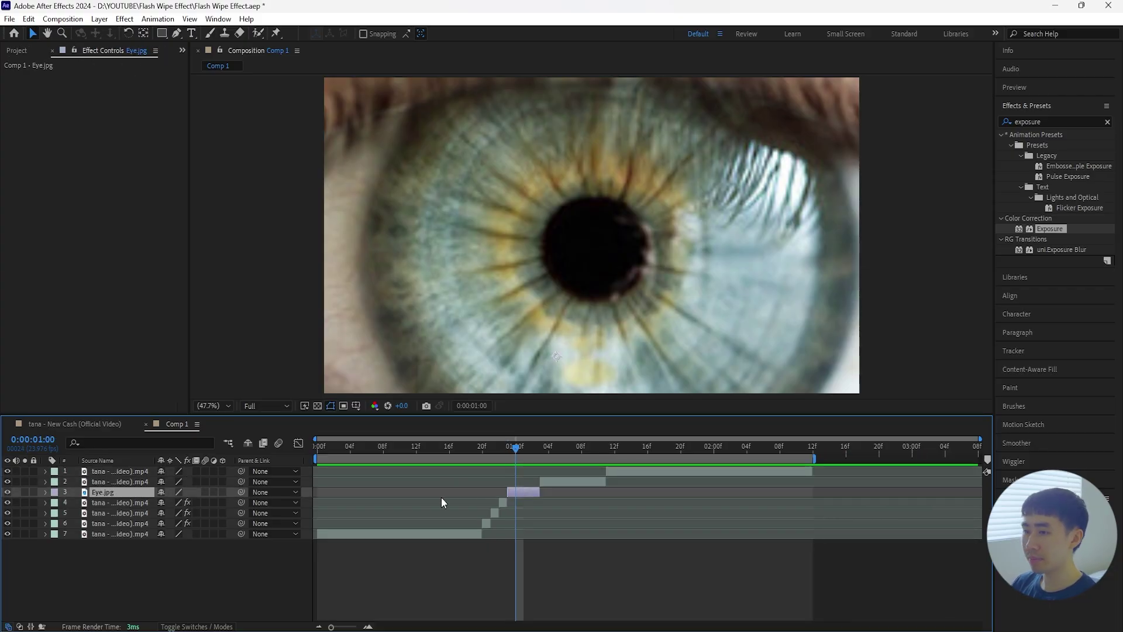
{"action": "key", "text": "ctrl+shift+d"}
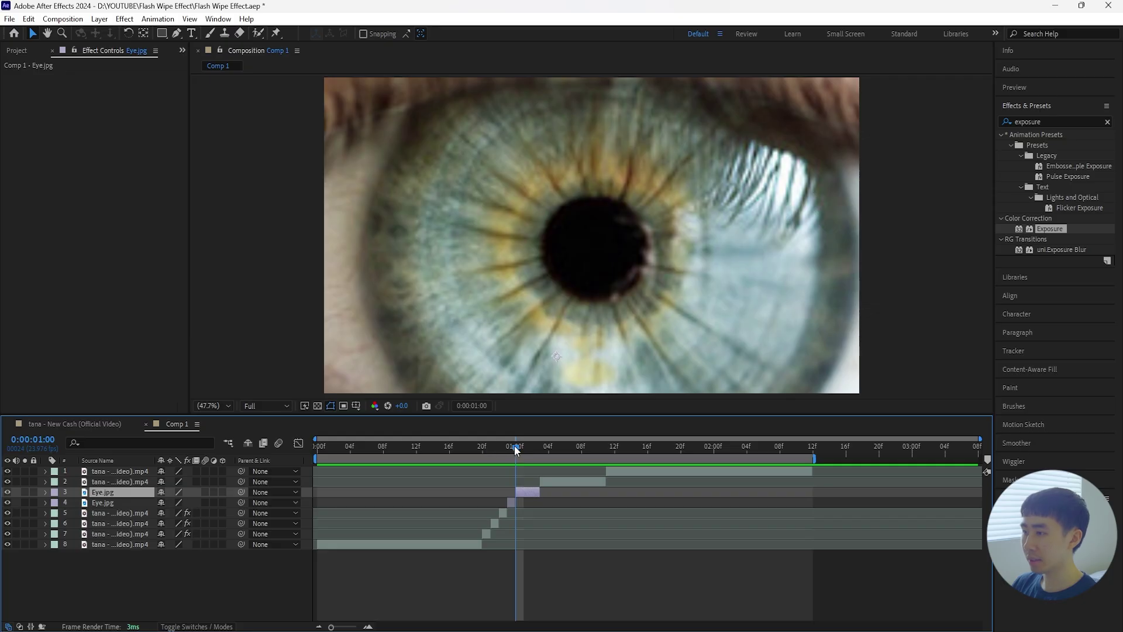
{"action": "left_click_drag", "start_coordinate": [514, 446], "coordinate": [510, 454]}
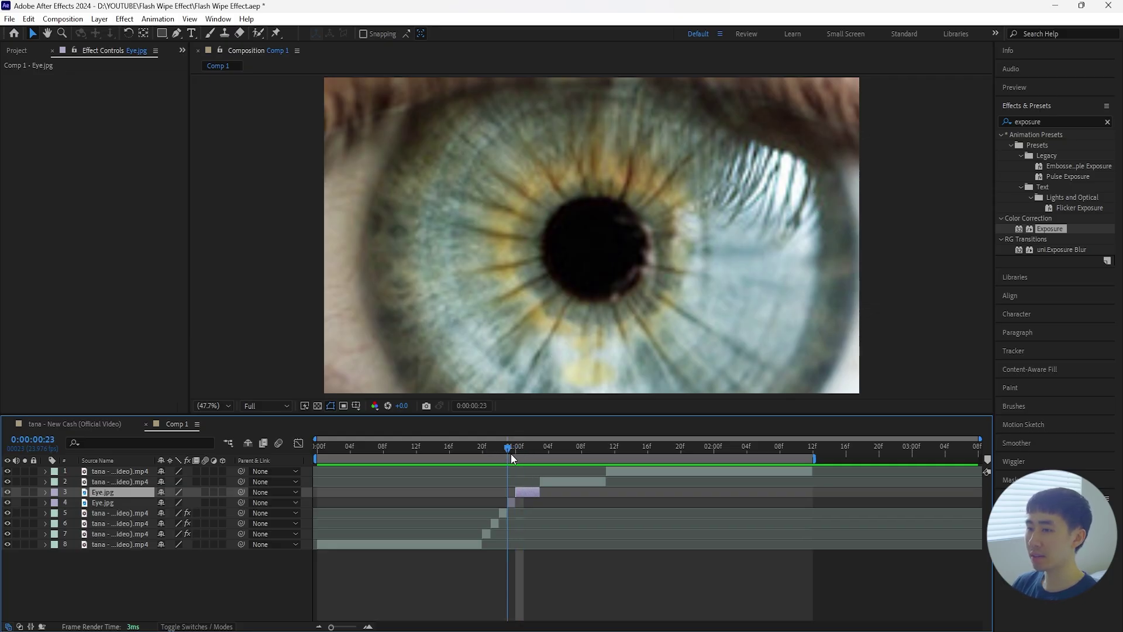
{"action": "key", "text": "equal"}
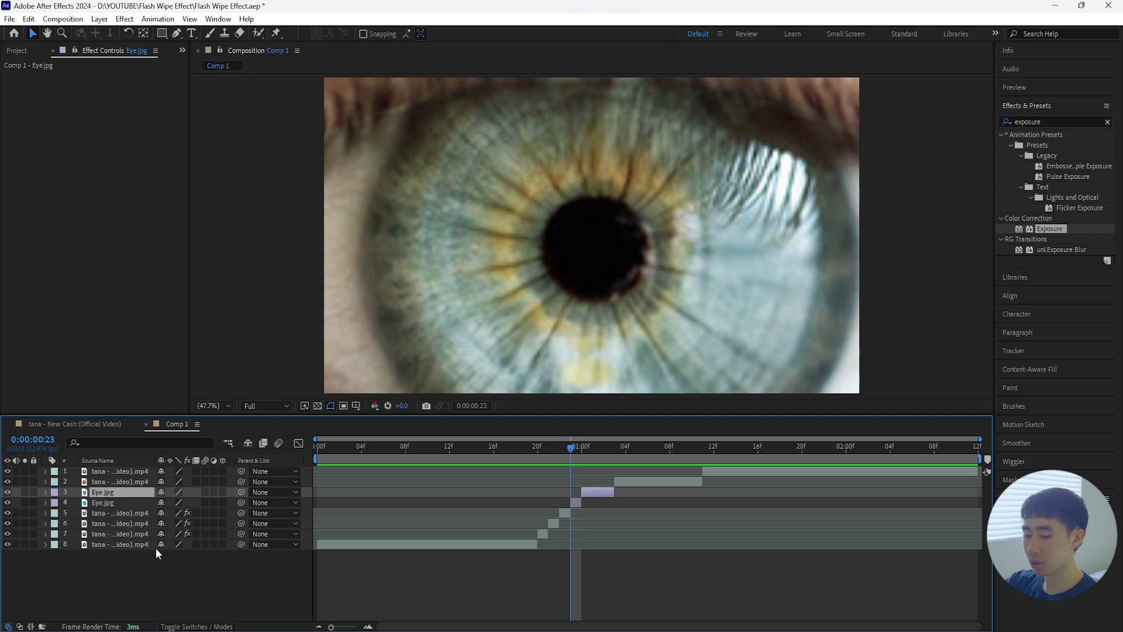
{"action": "key", "text": "ctrl+alt+y"}
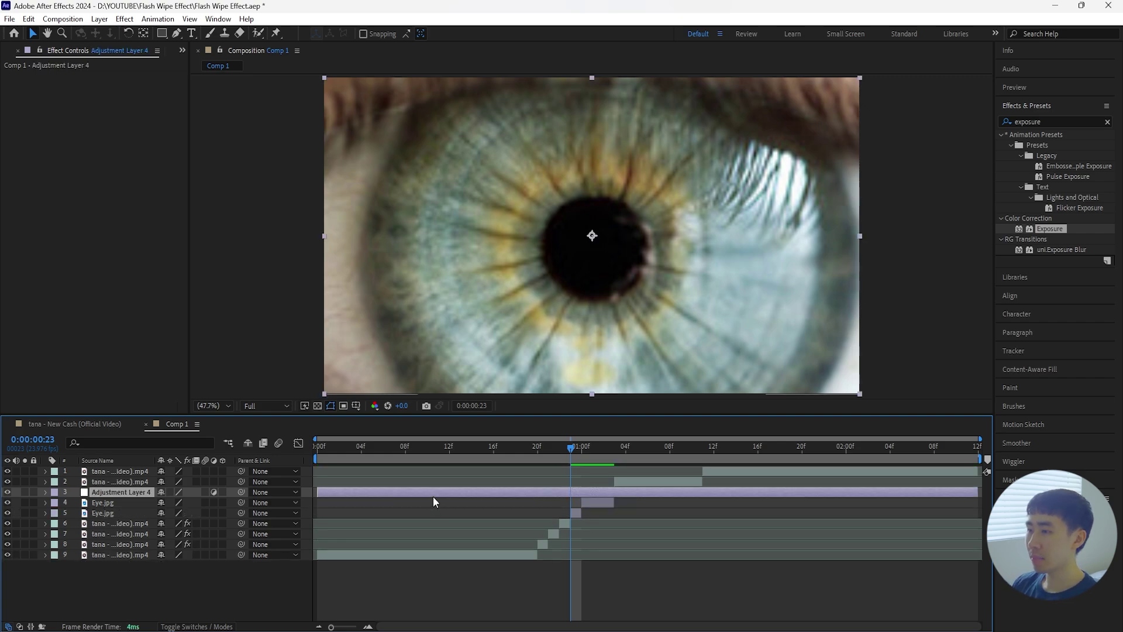
Trim Adjustment Layer 4 to a few frames from 00:23 and label both Eye.jpg layers Yellow
{"action": "left_click_drag", "start_coordinate": [332, 491], "coordinate": [570, 491]}
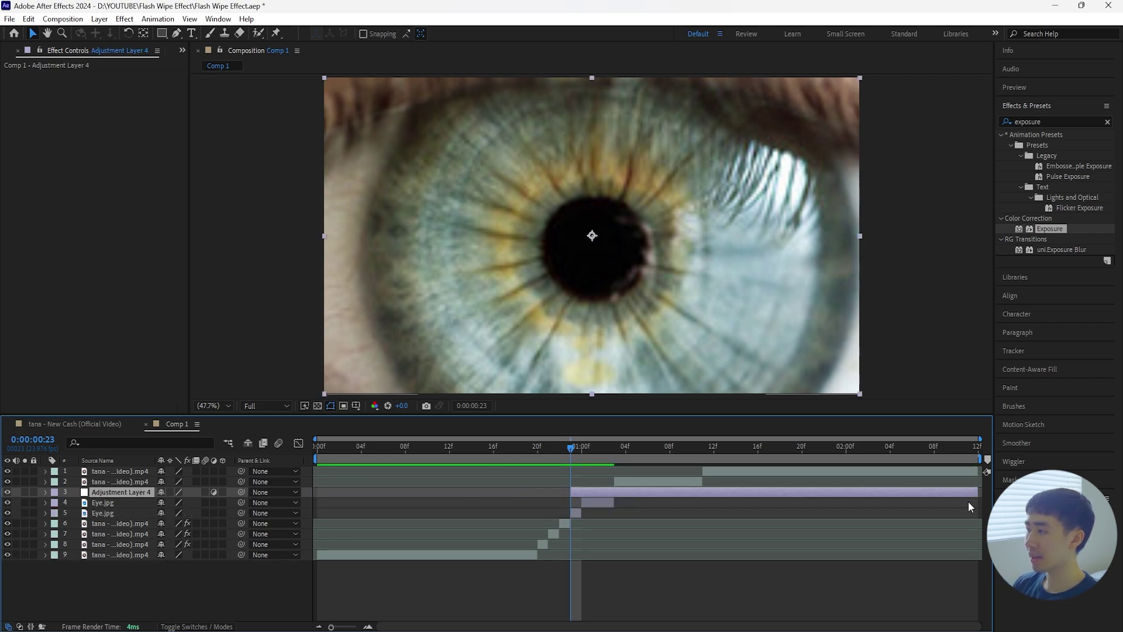
{"action": "left_click_drag", "start_coordinate": [977, 494], "coordinate": [614, 535]}
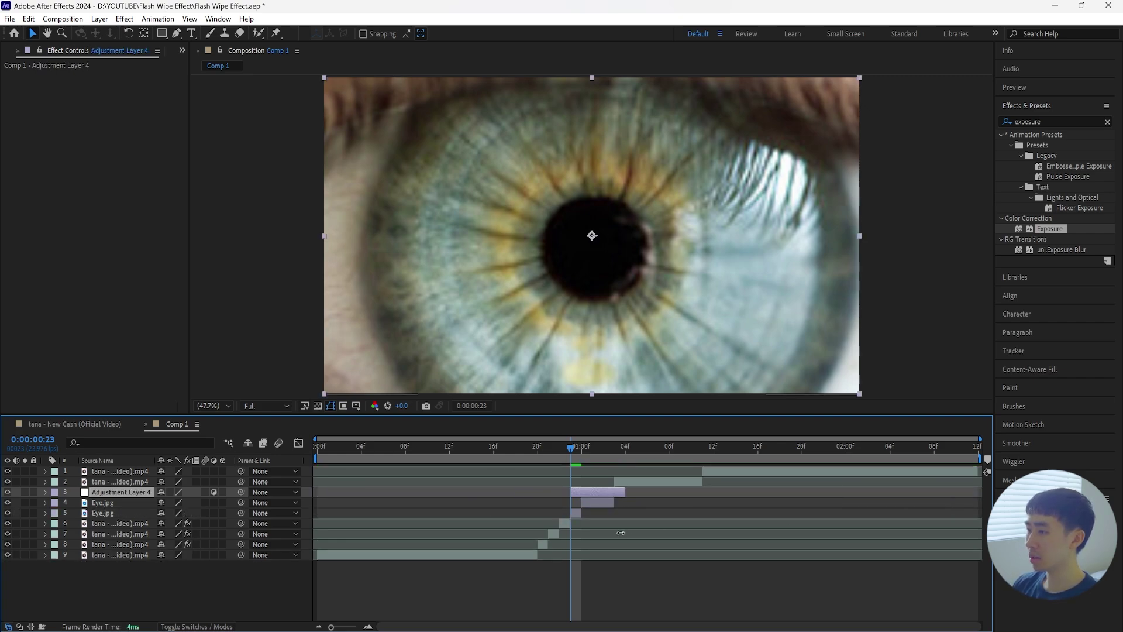
{"action": "left_click", "coordinate": [98, 512]}
{"action": "left_click", "coordinate": [108, 502], "text": "shift"}
{"action": "left_click", "coordinate": [54, 503]}
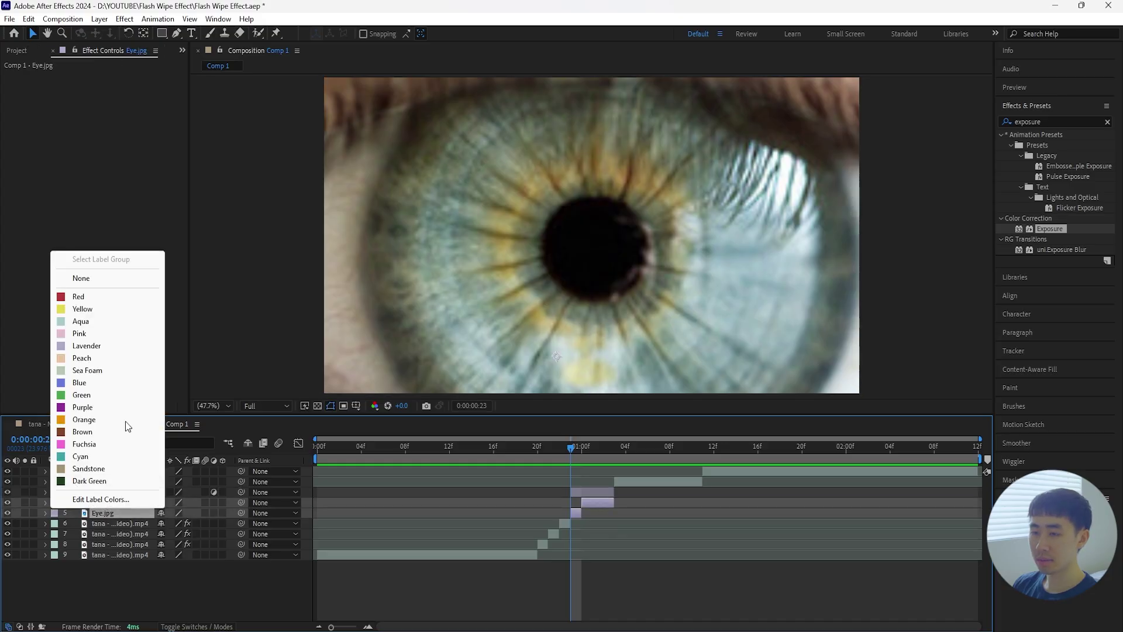
{"action": "left_click", "coordinate": [82, 309]}
{"action": "left_click", "coordinate": [126, 500], "text": "ctrl"}
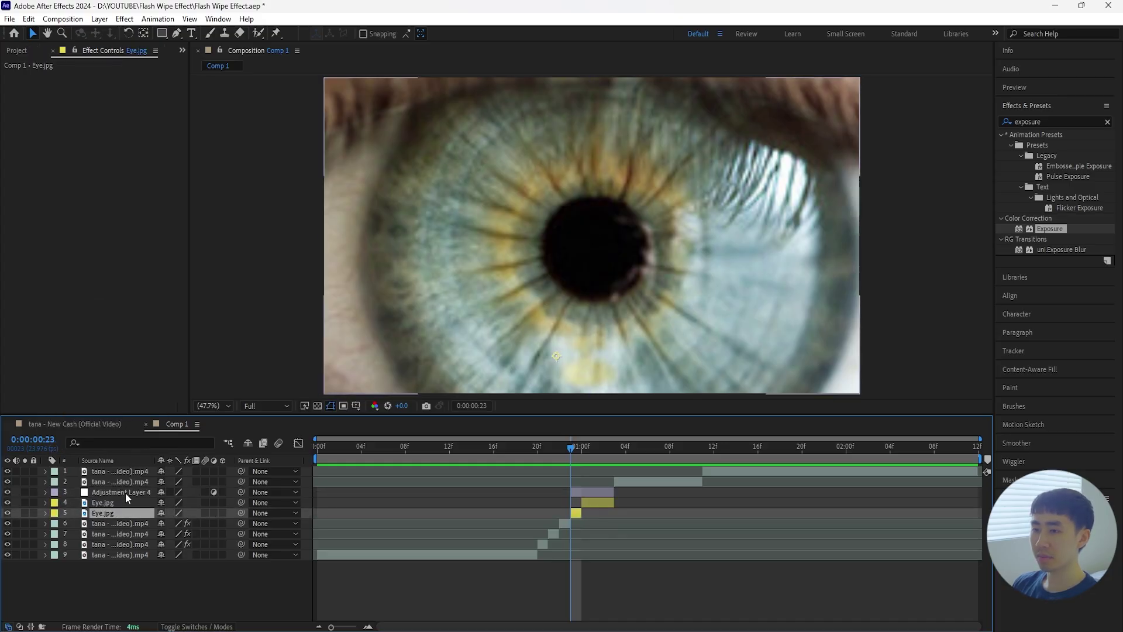
{"action": "left_click", "coordinate": [125, 493]}
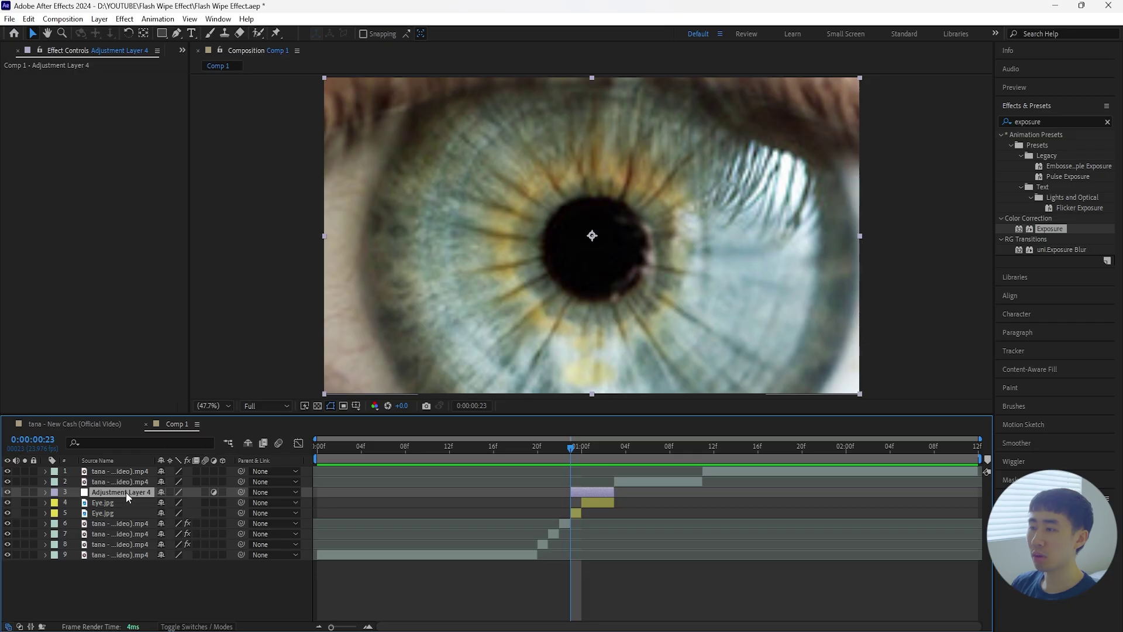
Apply Exposure at -5.00 to Adjustment Layer 4, darkening the eye frames nearly to black
{"action": "mouse_move", "coordinate": [571, 445]}
{"action": "left_mouse_down"}
{"action": "mouse_move", "coordinate": [539, 455]}
{"action": "mouse_move", "coordinate": [554, 454]}
{"action": "left_mouse_up"}
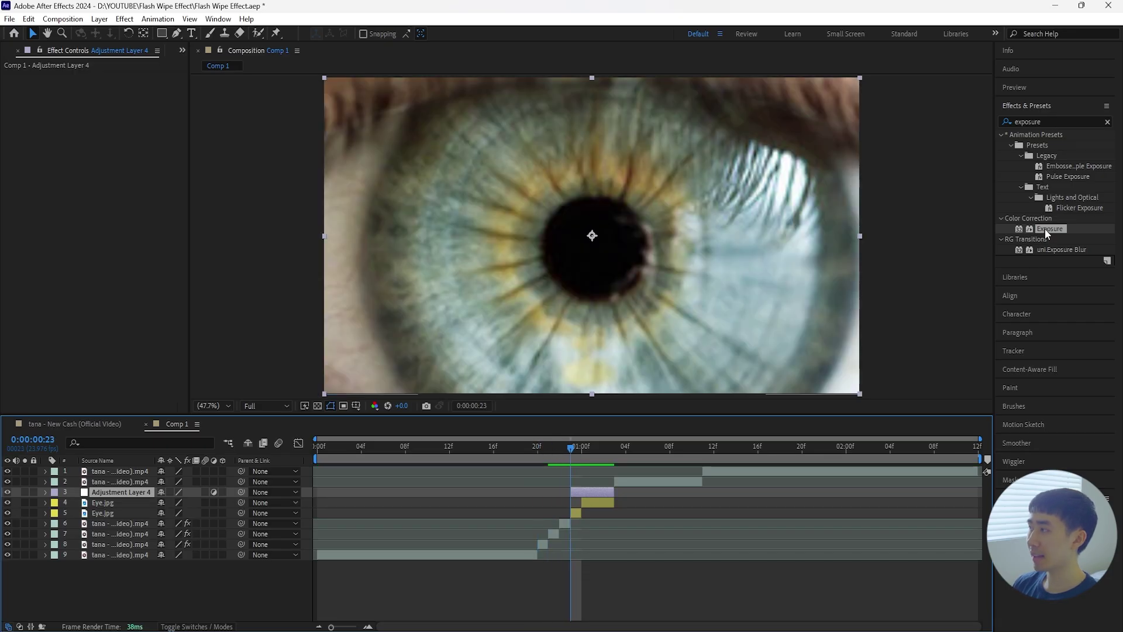
{"action": "left_click_drag", "start_coordinate": [1045, 228], "coordinate": [585, 493]}
{"action": "left_click_drag", "start_coordinate": [110, 107], "coordinate": [49, 112]}
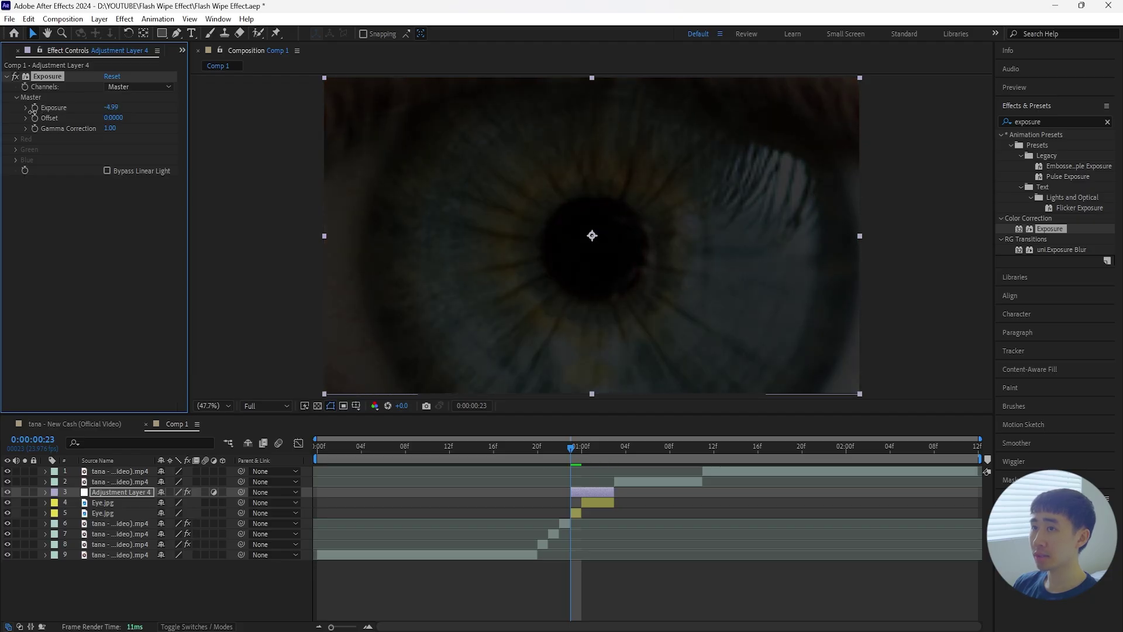
{"action": "left_click", "coordinate": [111, 107]}
{"action": "type", "text": "-5"}
{"action": "key", "text": "Return"}
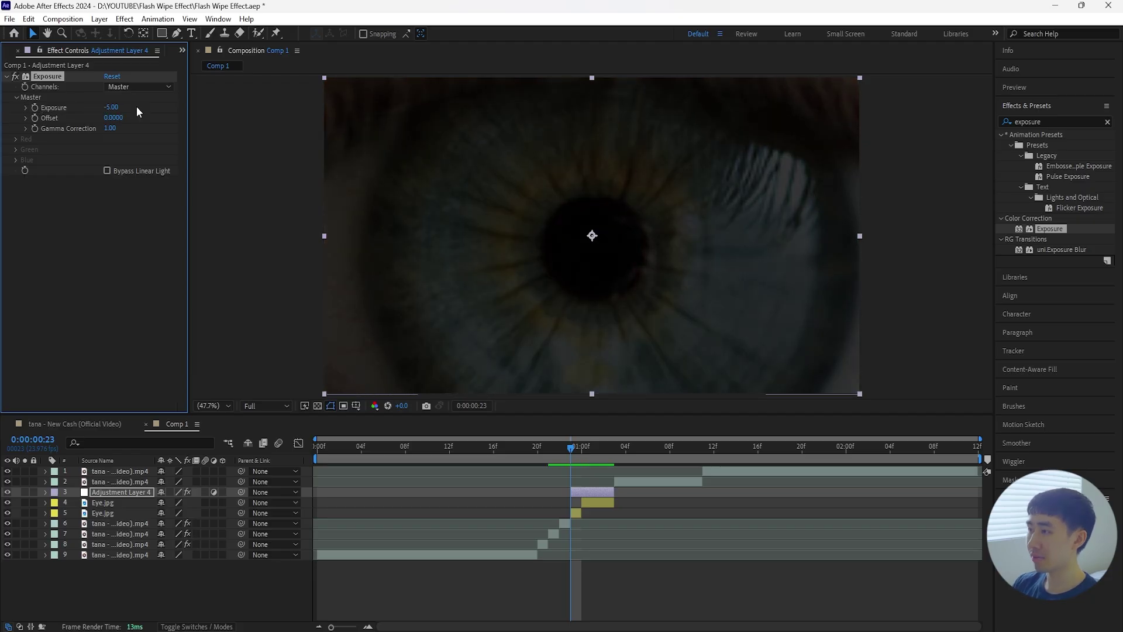
{"action": "left_click", "coordinate": [585, 493]}
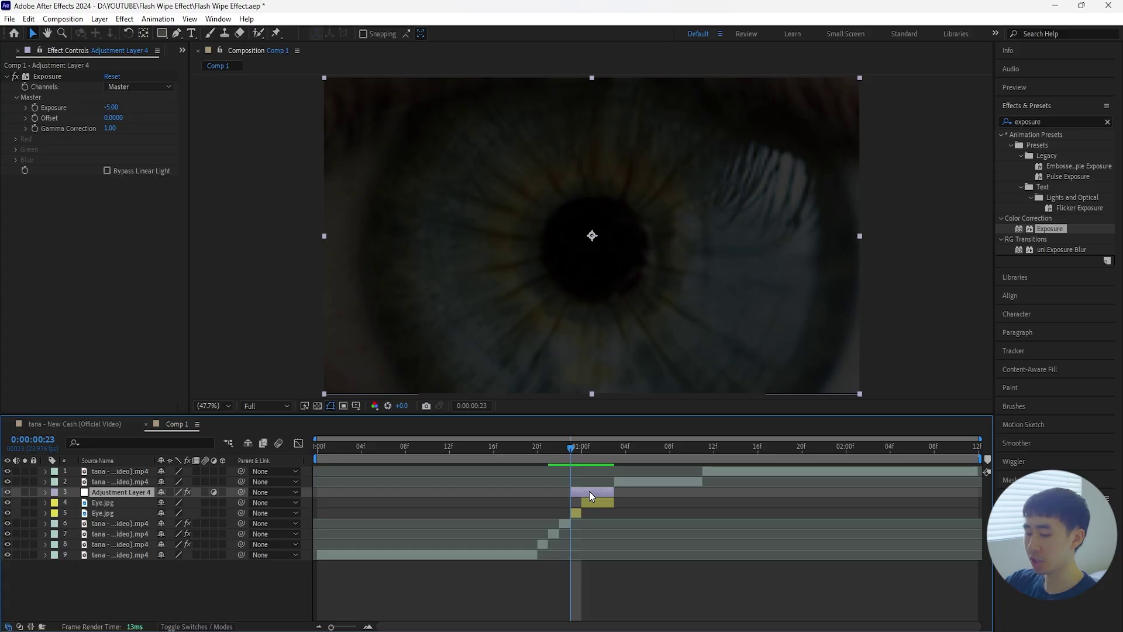
Add Adjustment Layer 5, trim it to one frame at 1:00, and apply Exposure 6.00
{"action": "key", "text": "ctrl+alt+y"}
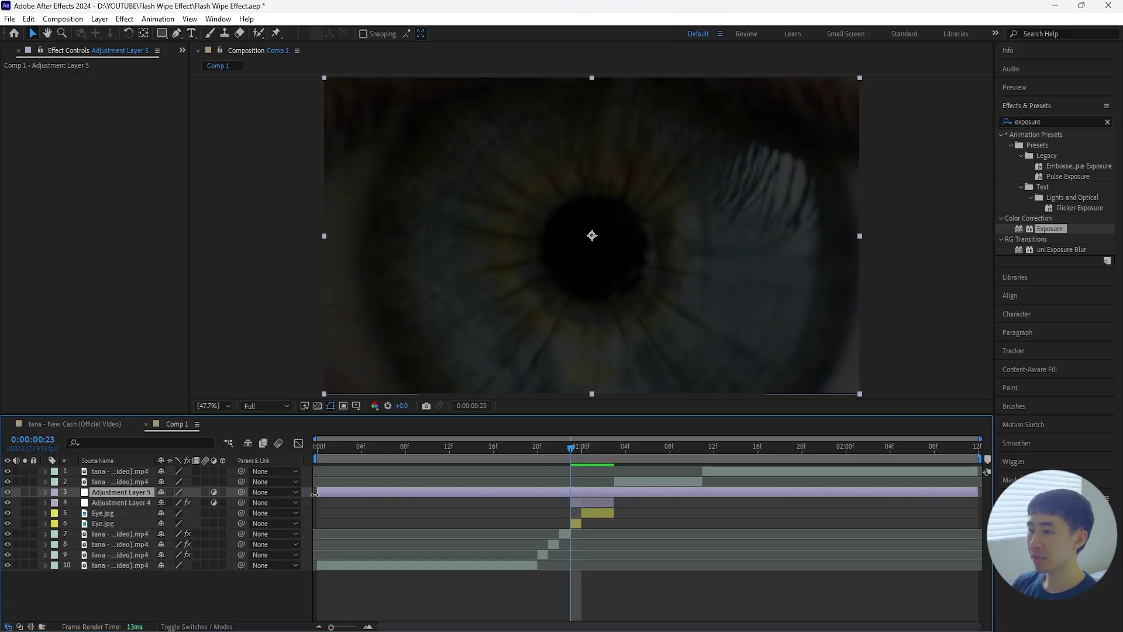
{"action": "left_click_drag", "start_coordinate": [314, 494], "coordinate": [570, 492]}
{"action": "left_click_drag", "start_coordinate": [978, 493], "coordinate": [586, 493]}
{"action": "key", "text": "Page_Down"}
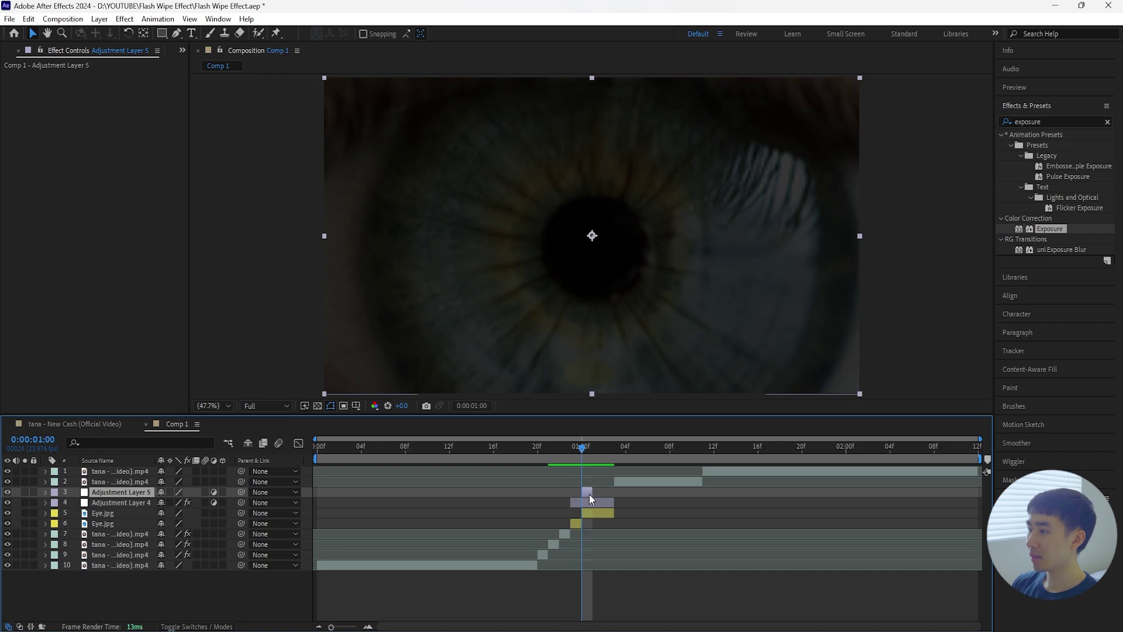
{"action": "double_click", "coordinate": [1050, 229]}
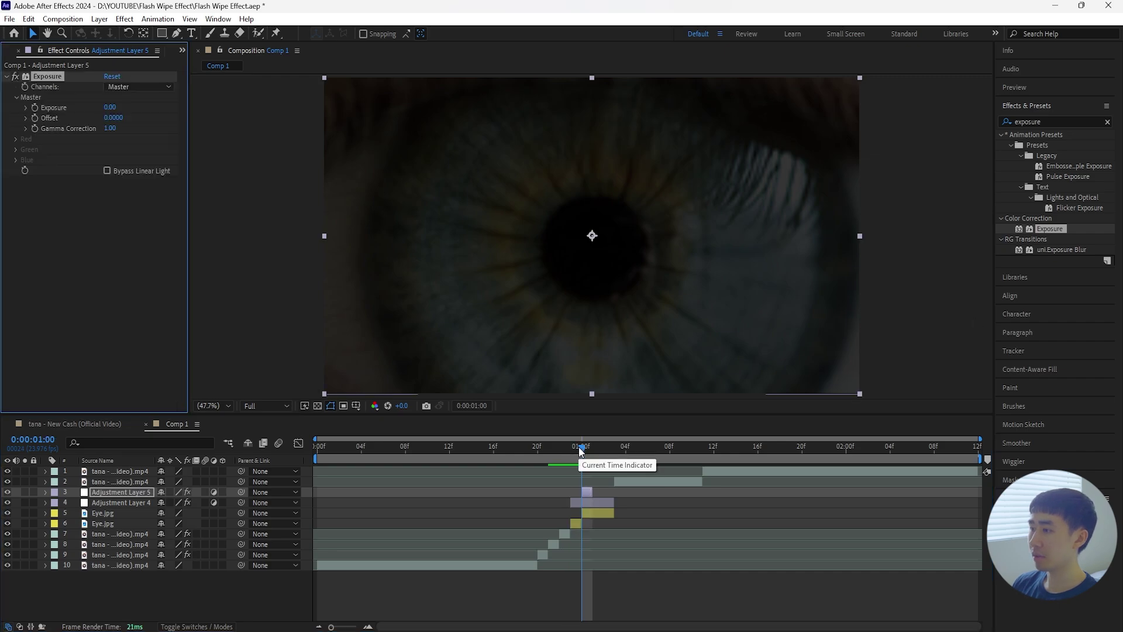
{"action": "left_click_drag", "start_coordinate": [110, 107], "coordinate": [132, 107]}
{"action": "left_click", "coordinate": [121, 492]}
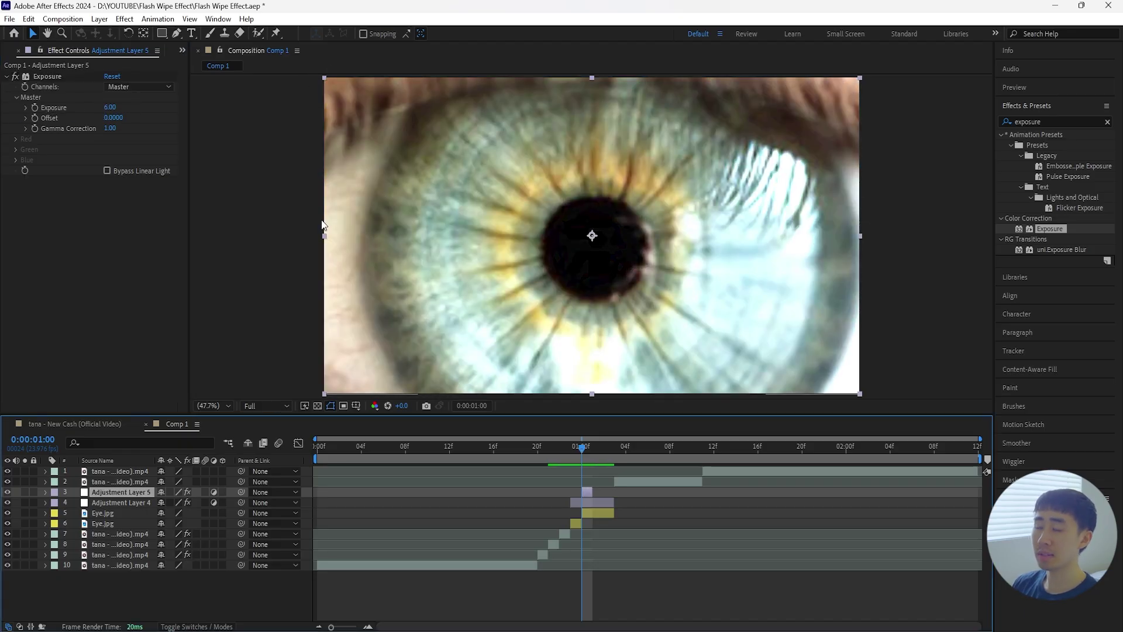
{"action": "left_click", "coordinate": [164, 33]}
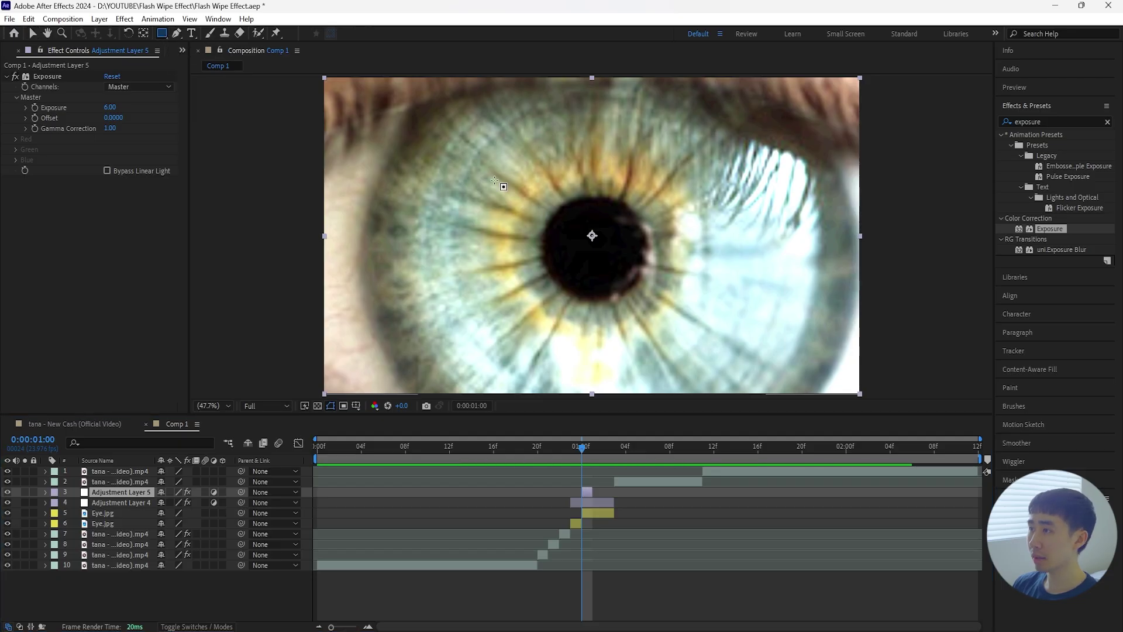
Draw a rectangle mask over the eye's top half on Adjustment Layer 5
{"action": "key", "text": "comma"}
{"action": "key", "text": "comma"}
{"action": "left_click_drag", "start_coordinate": [421, 126], "coordinate": [792, 222]}
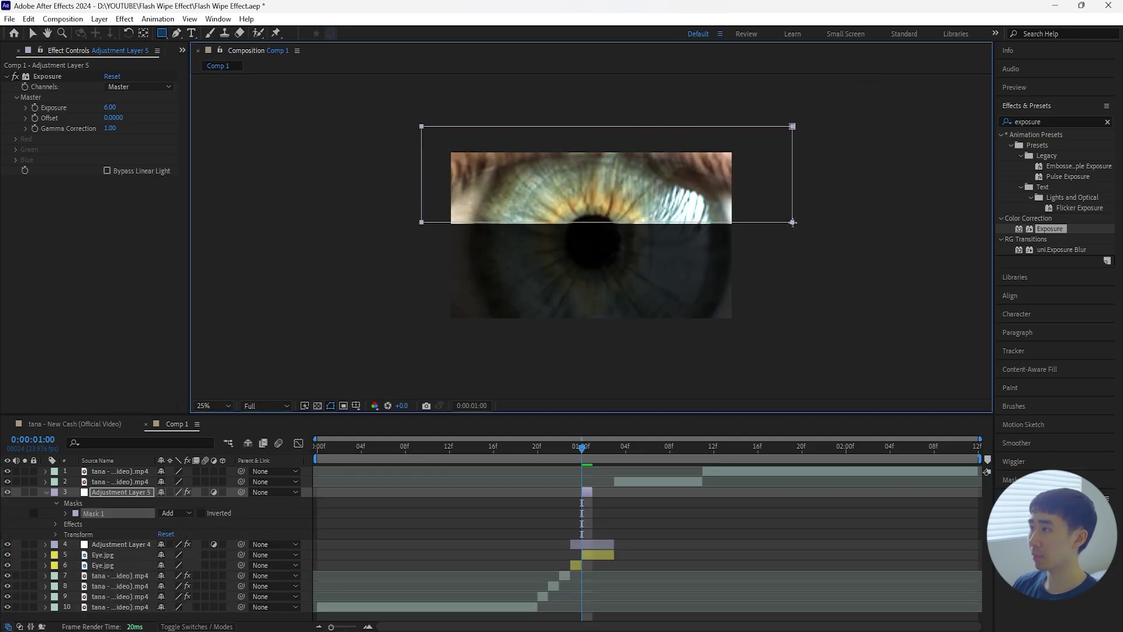
{"action": "left_click", "coordinate": [131, 492]}
{"action": "left_click", "coordinate": [131, 492]}
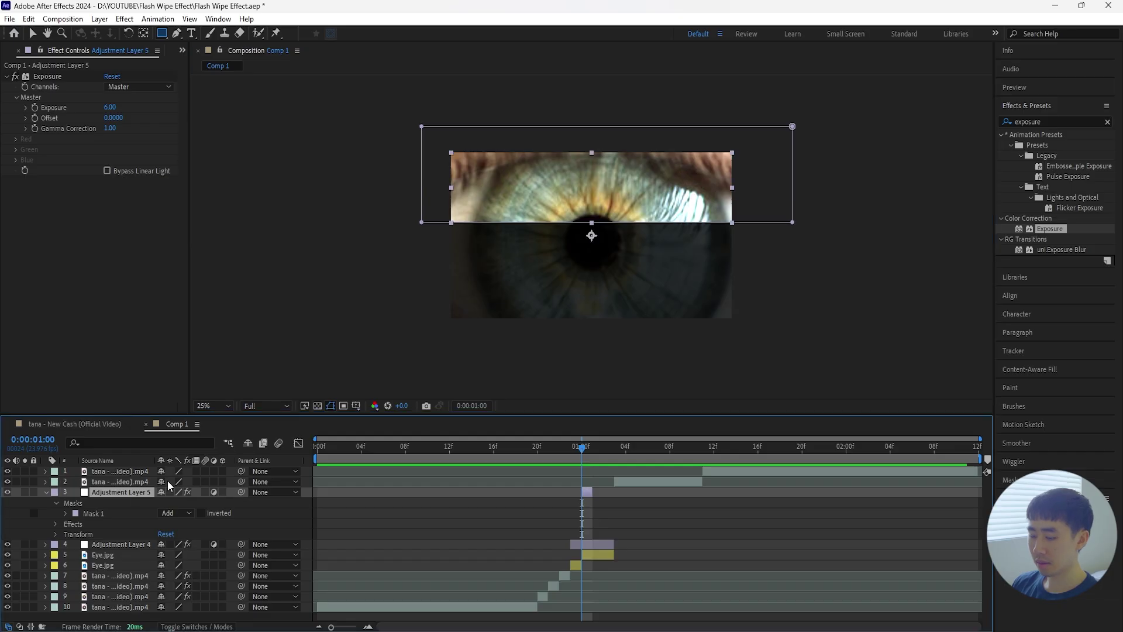
Set the mask feather to 100 pixels and fit the composition in the viewer
{"action": "key", "text": "m"}
{"action": "key", "text": "m"}
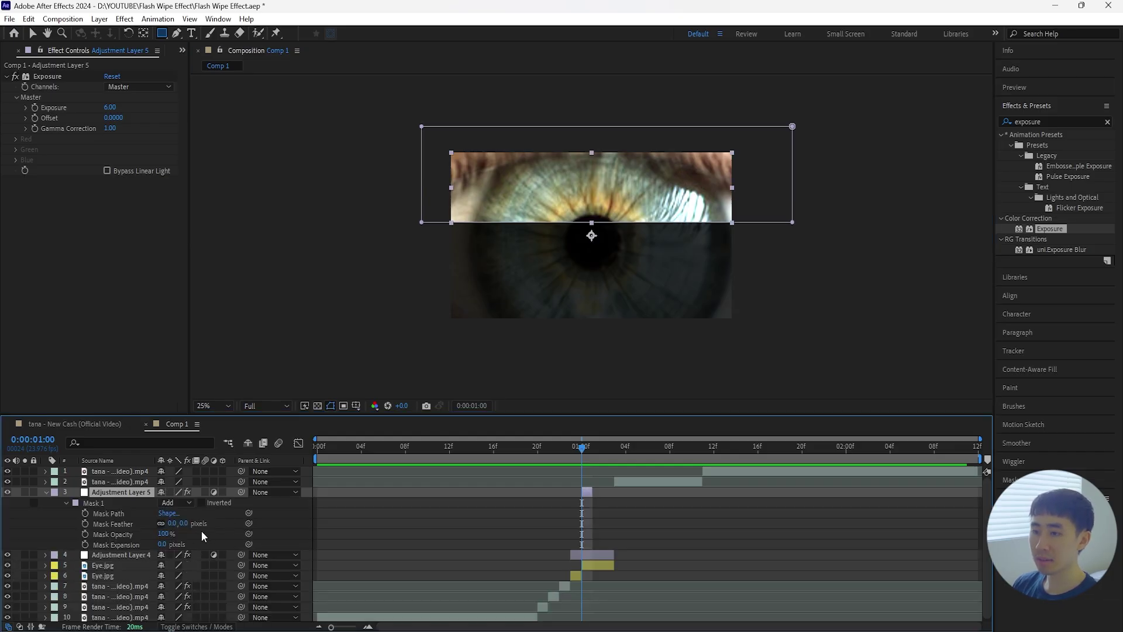
{"action": "left_click_drag", "start_coordinate": [185, 525], "coordinate": [238, 522]}
{"action": "left_click", "coordinate": [193, 523]}
{"action": "type", "text": "1:0"}
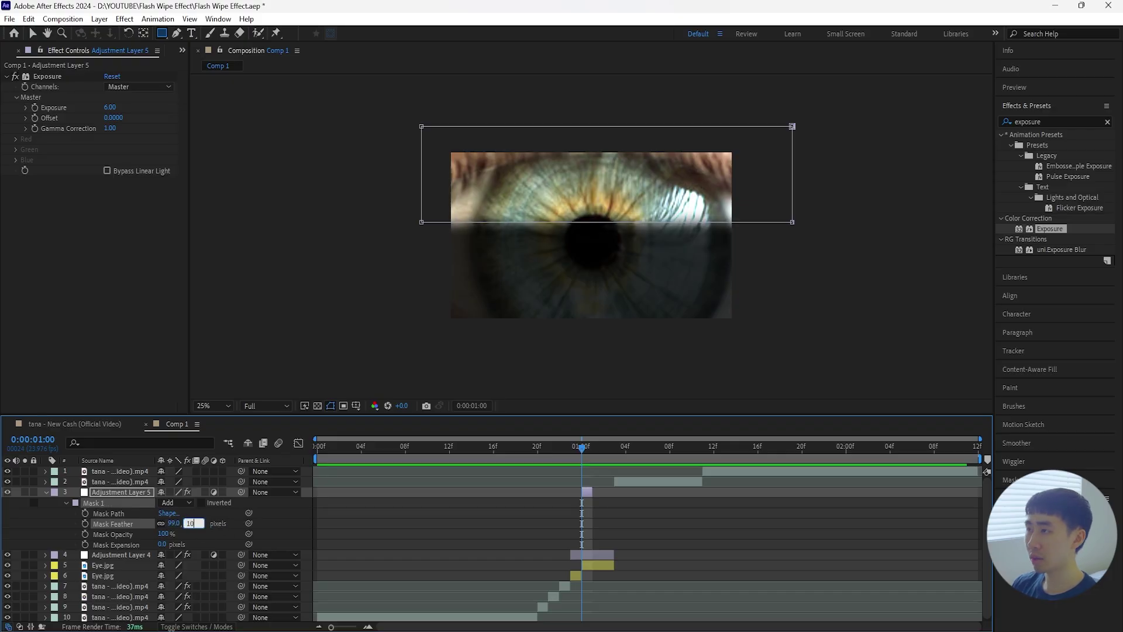
{"action": "type", "text": "0"}
{"action": "key", "text": "Return"}
{"action": "key", "text": "u"}
{"action": "left_click", "coordinate": [220, 407]}
{"action": "left_click", "coordinate": [228, 431]}
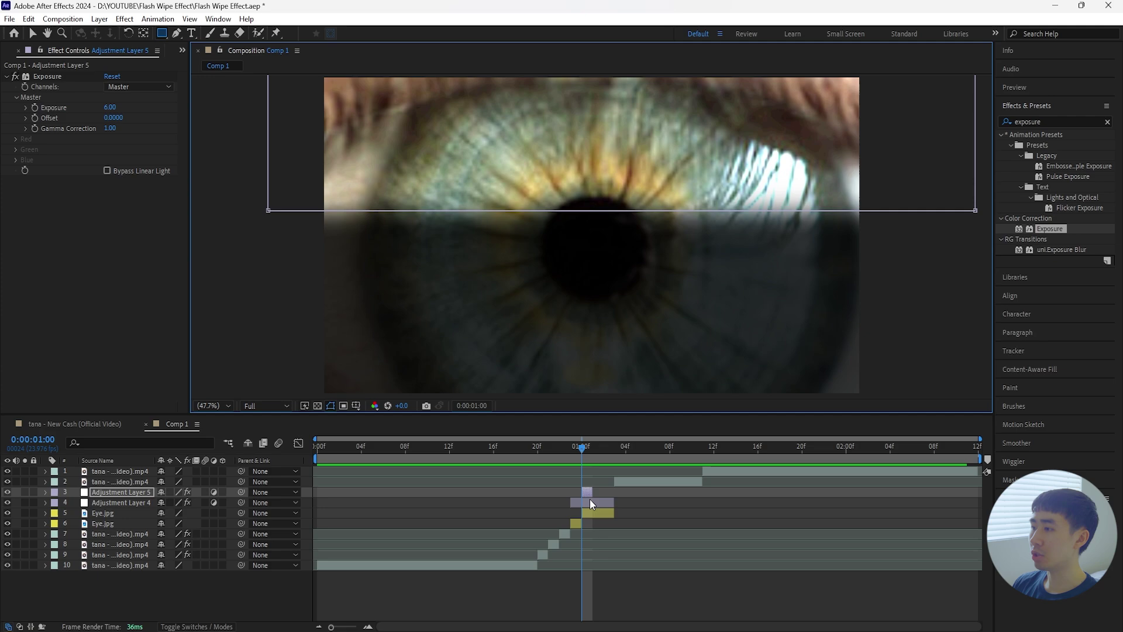
{"action": "left_click", "coordinate": [131, 491]}
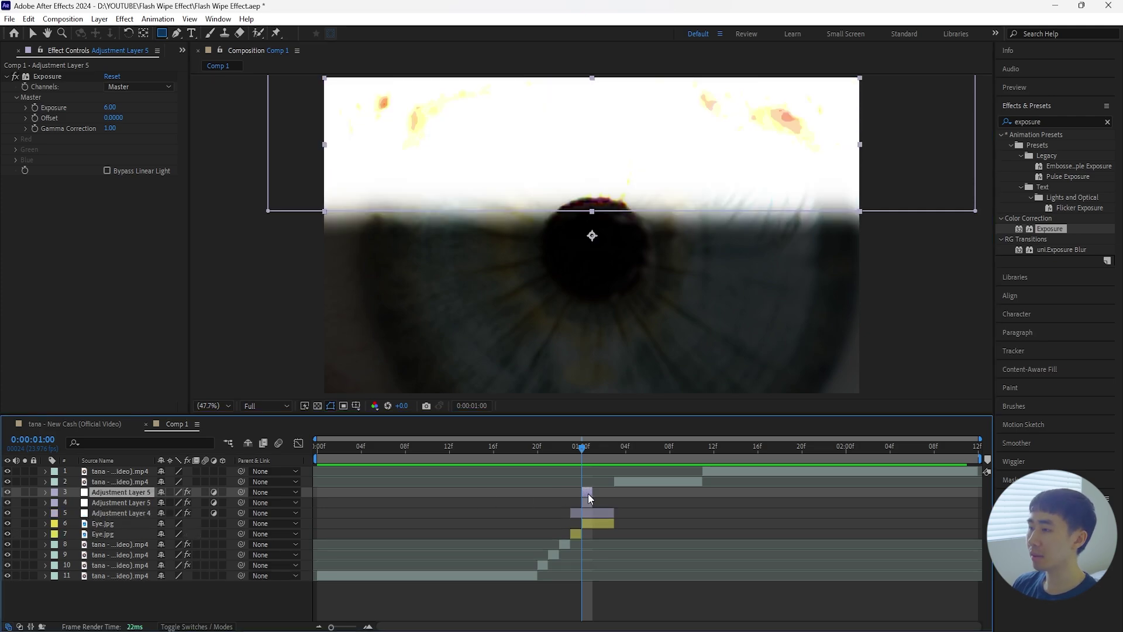
Shift the layer copy one frame later to 0:00:01:01 and delete its old top-half Mask 1
{"action": "left_click_drag", "start_coordinate": [588, 493], "coordinate": [596, 492]}
{"action": "left_click", "coordinate": [589, 449]}
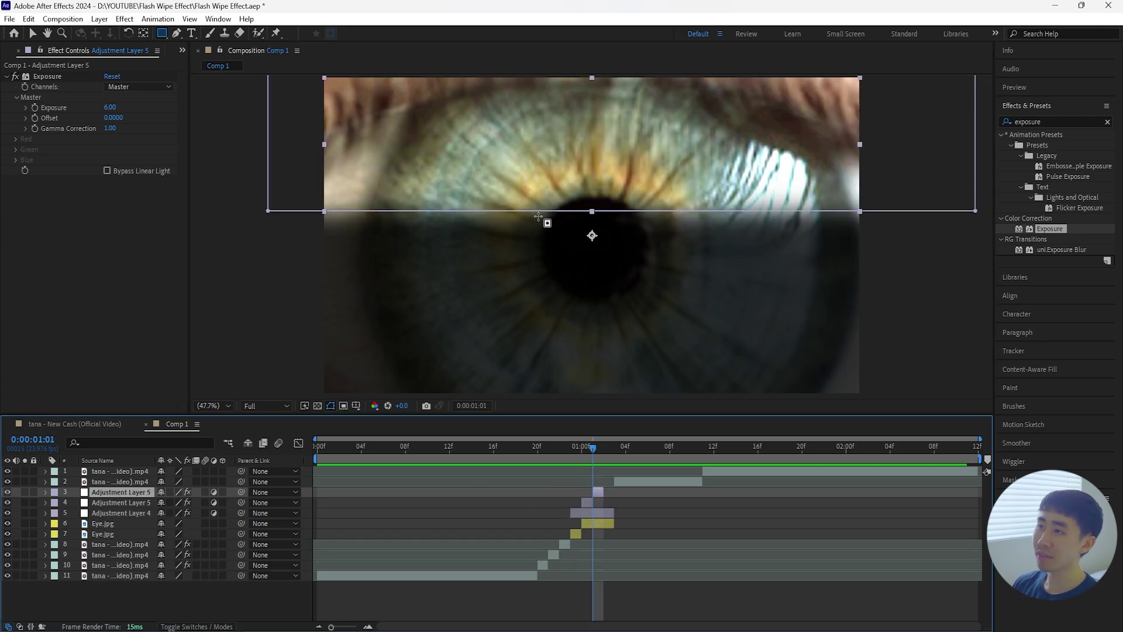
{"action": "key", "text": "m"}
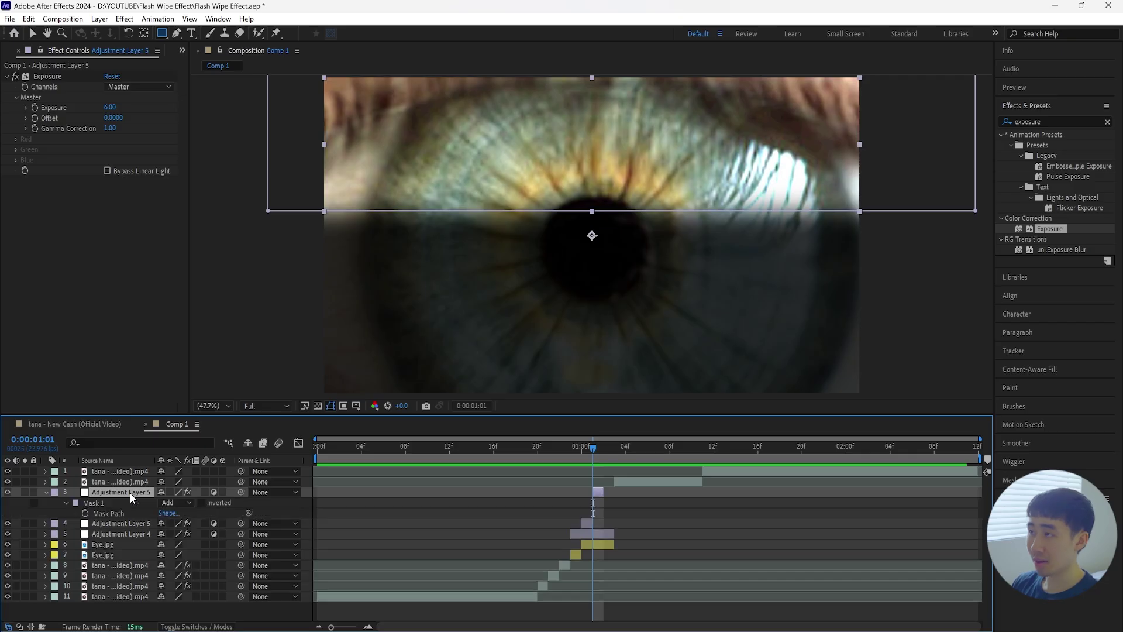
{"action": "left_click", "coordinate": [98, 502]}
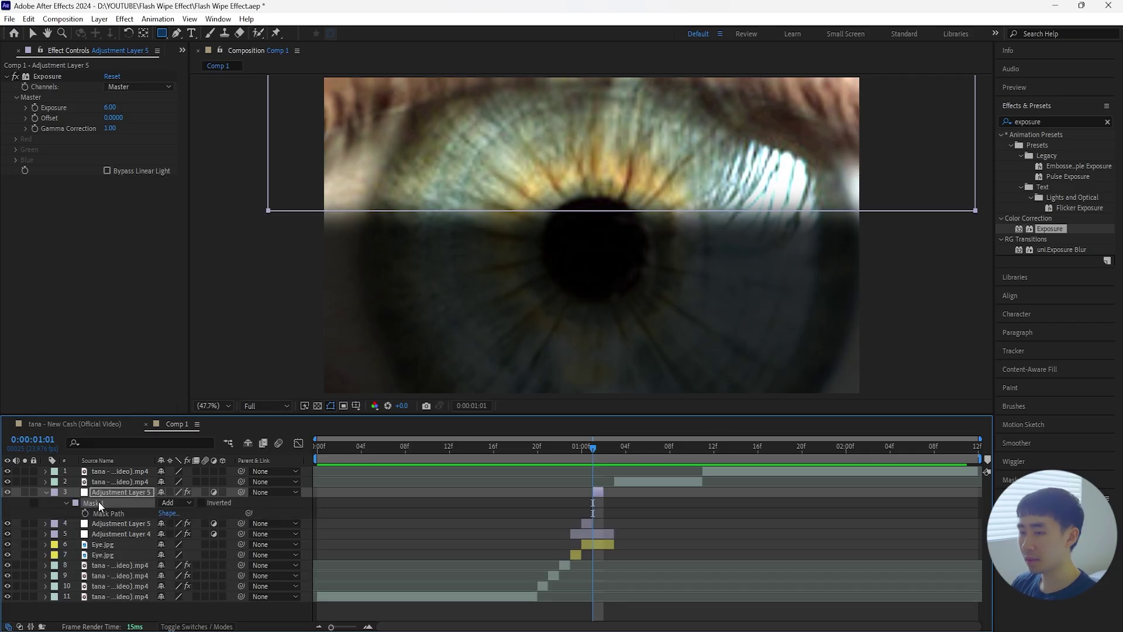
{"action": "key", "text": "Delete"}
Draw a rectangle mask over the eye's lower half and set its feather to 100
{"action": "key", "text": "comma"}
{"action": "key", "text": "comma"}
{"action": "key", "text": "comma"}
{"action": "key", "text": "comma"}
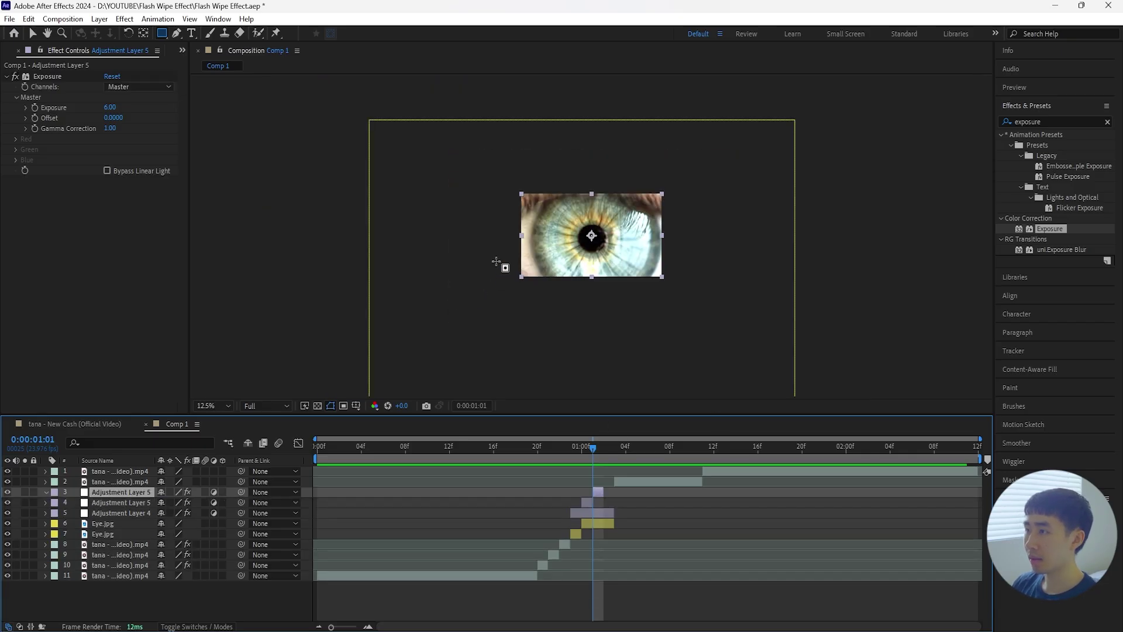
{"action": "left_click_drag", "start_coordinate": [497, 256], "coordinate": [732, 309]}
{"action": "key", "text": "ctrl+z"}
{"action": "left_click_drag", "start_coordinate": [501, 249], "coordinate": [717, 321]}
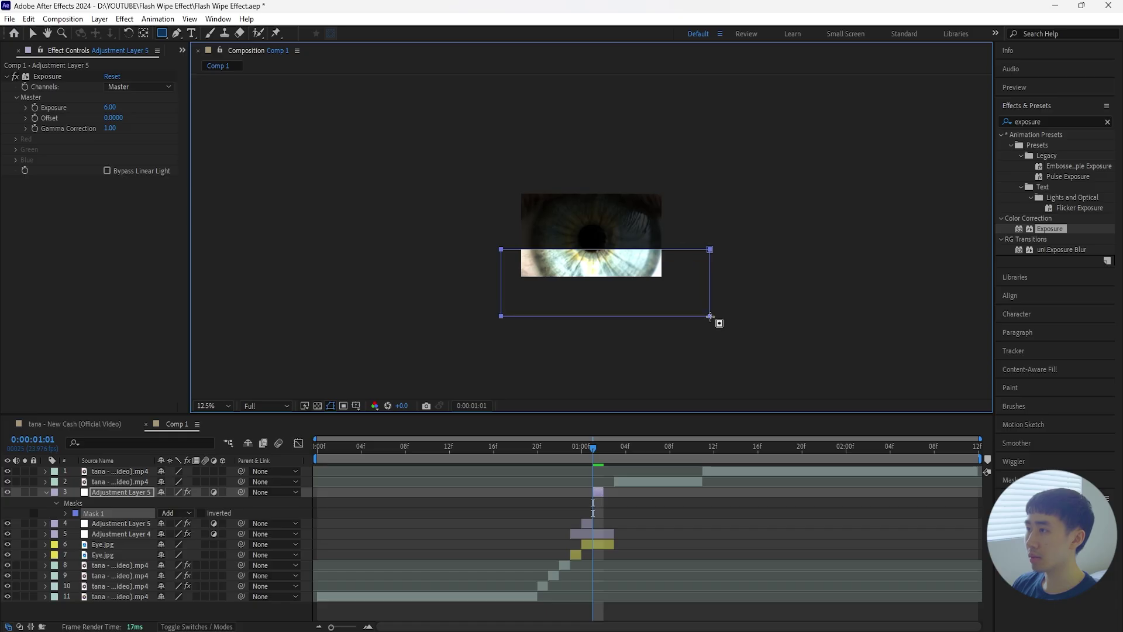
{"action": "left_click", "coordinate": [136, 491]}
{"action": "key", "text": "m"}
{"action": "key", "text": "m"}
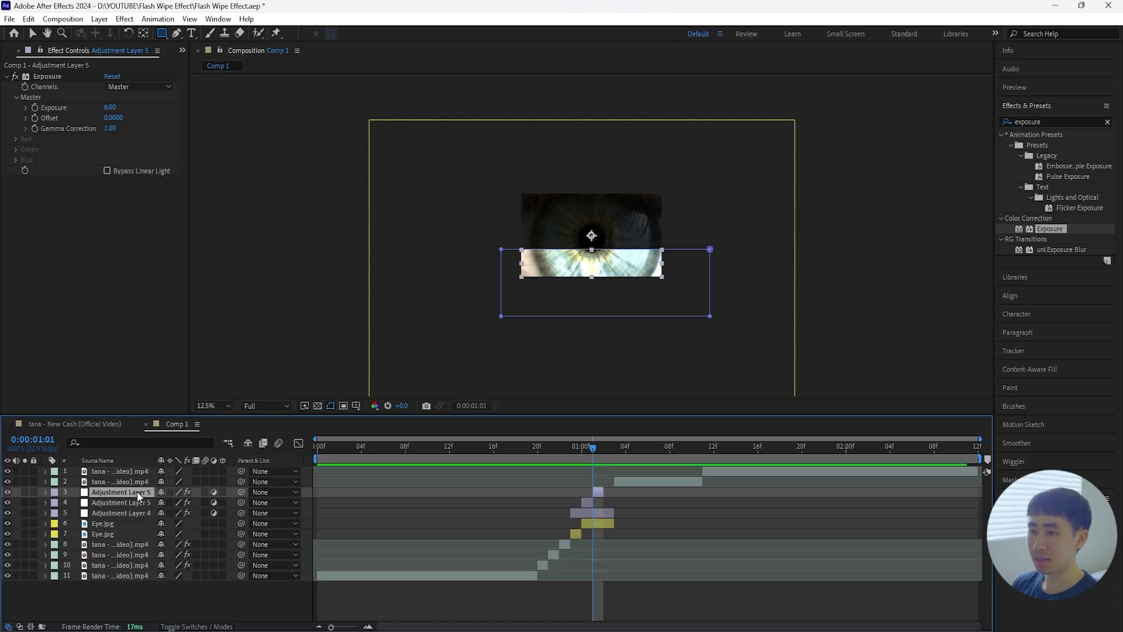
{"action": "type", "text": "100"}
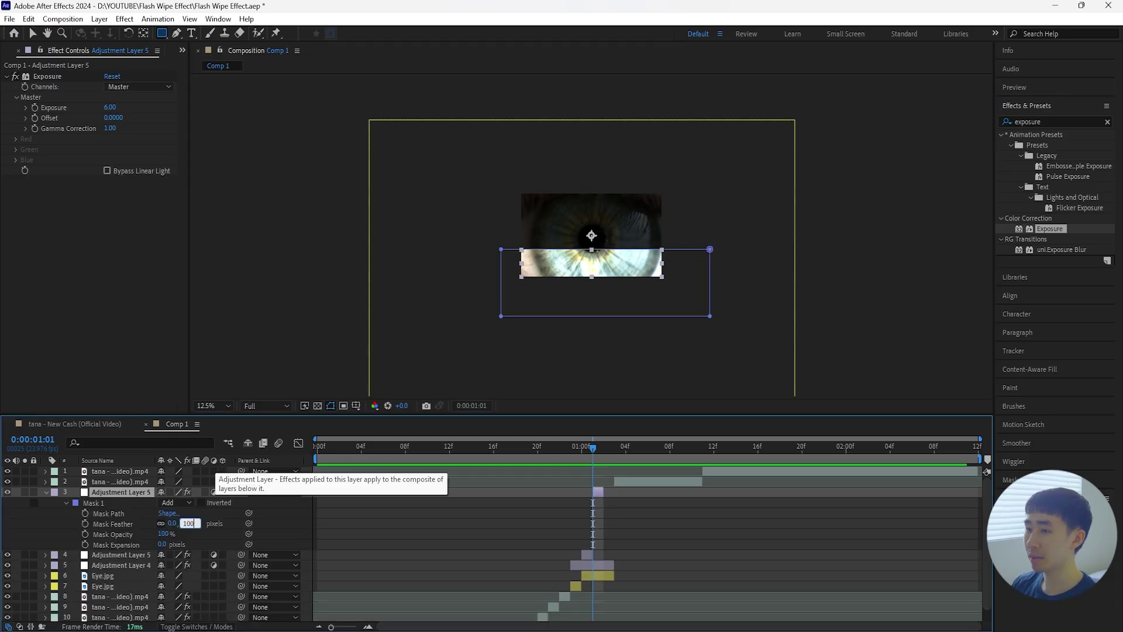
{"action": "key", "text": "Return"}
Fit the composition in the viewer, collapse the mask properties, and reselect the adjustment layer
{"action": "left_click", "coordinate": [228, 411]}
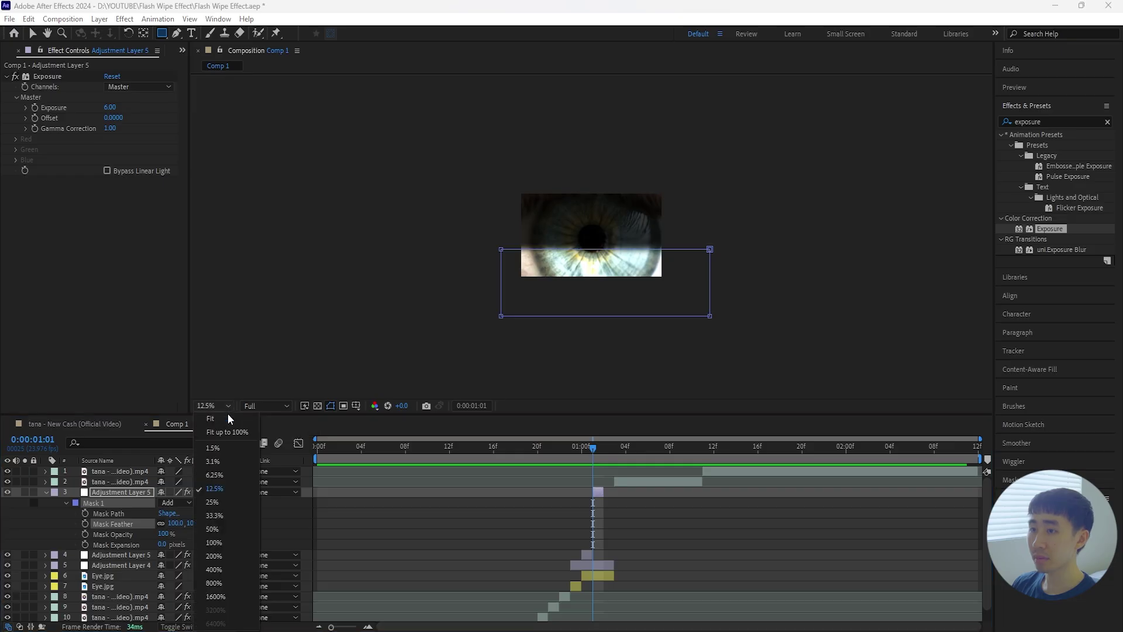
{"action": "left_click", "coordinate": [227, 420]}
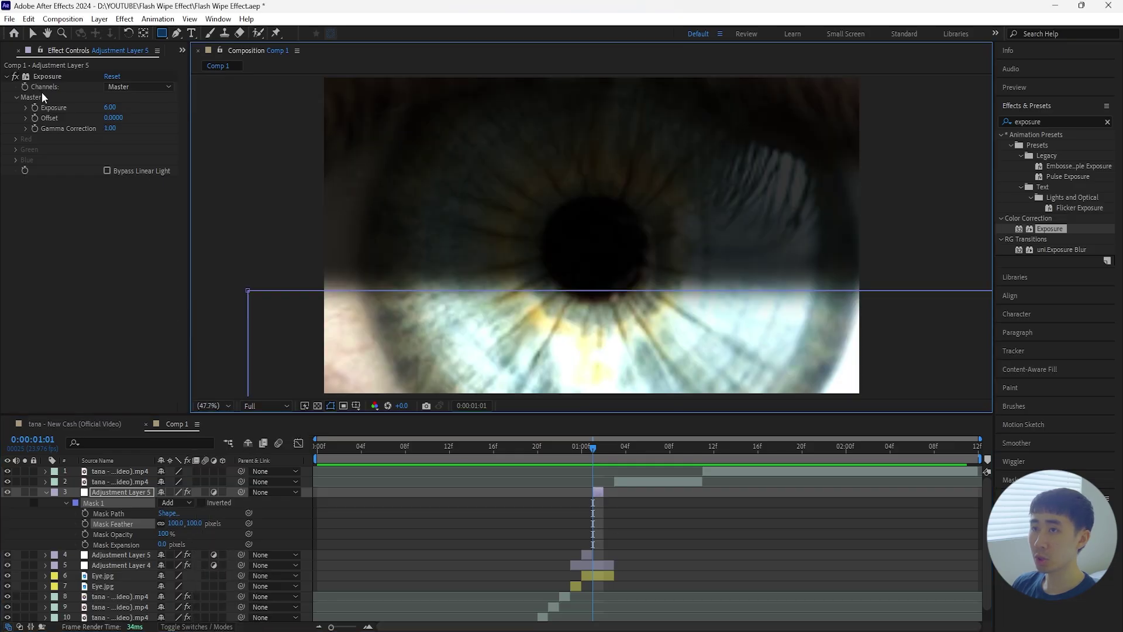
{"action": "left_click", "coordinate": [47, 492]}
{"action": "left_click", "coordinate": [145, 493]}
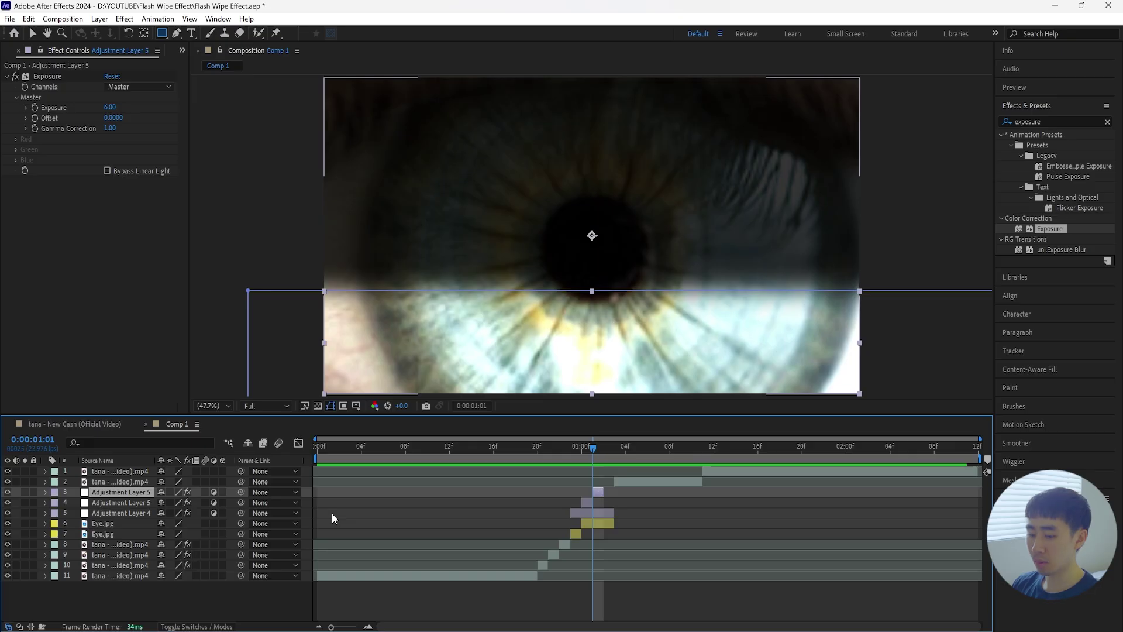
Duplicate the adjustment layer, shift it to 0:00:01:02, and delete its mask
{"action": "key", "text": "ctrl+d"}
{"action": "left_click_drag", "start_coordinate": [598, 492], "coordinate": [608, 491]}
{"action": "left_click_drag", "start_coordinate": [595, 451], "coordinate": [604, 453]}
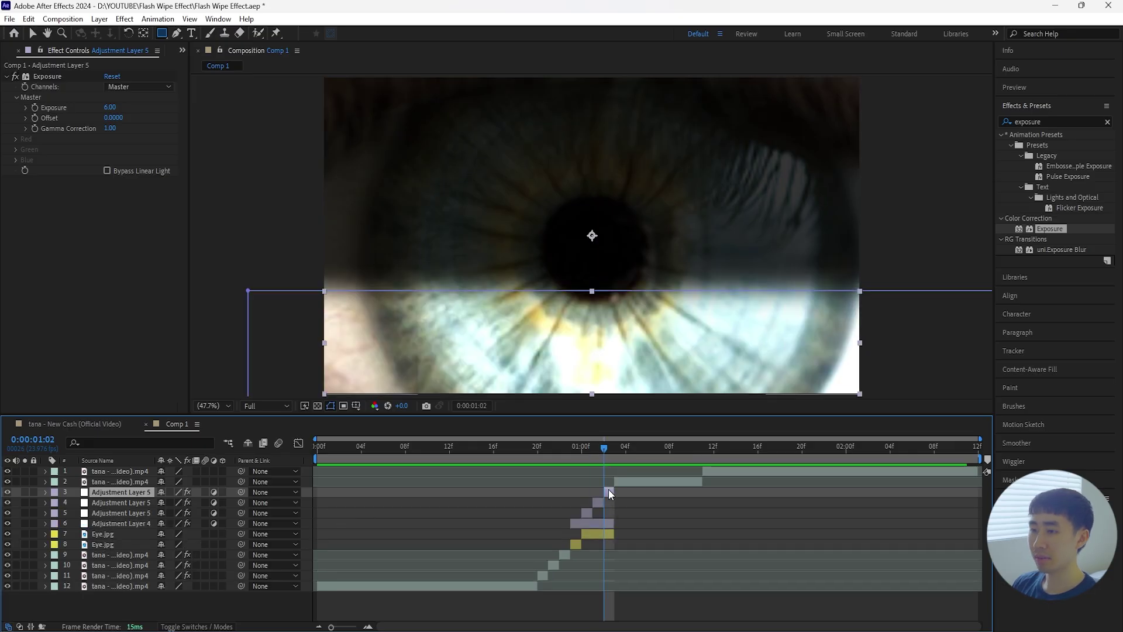
{"action": "key", "text": "m"}
{"action": "left_click", "coordinate": [101, 503]}
{"action": "key", "text": "Delete"}
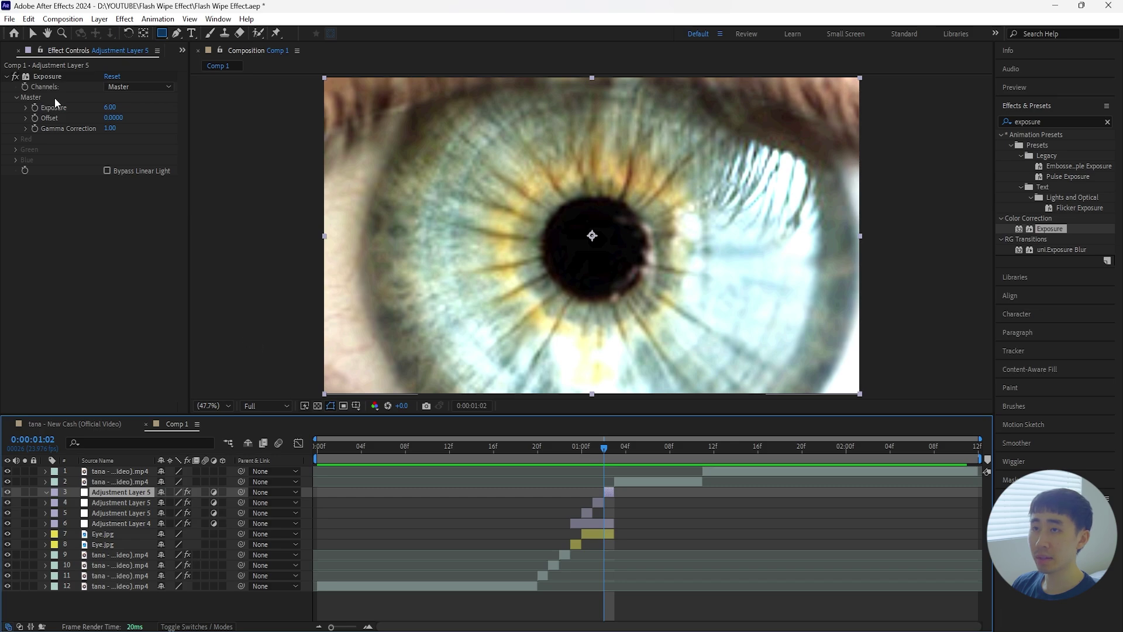
Set the copy's Exposure value to 6.5 in Effect Controls
{"action": "left_click", "coordinate": [52, 77]}
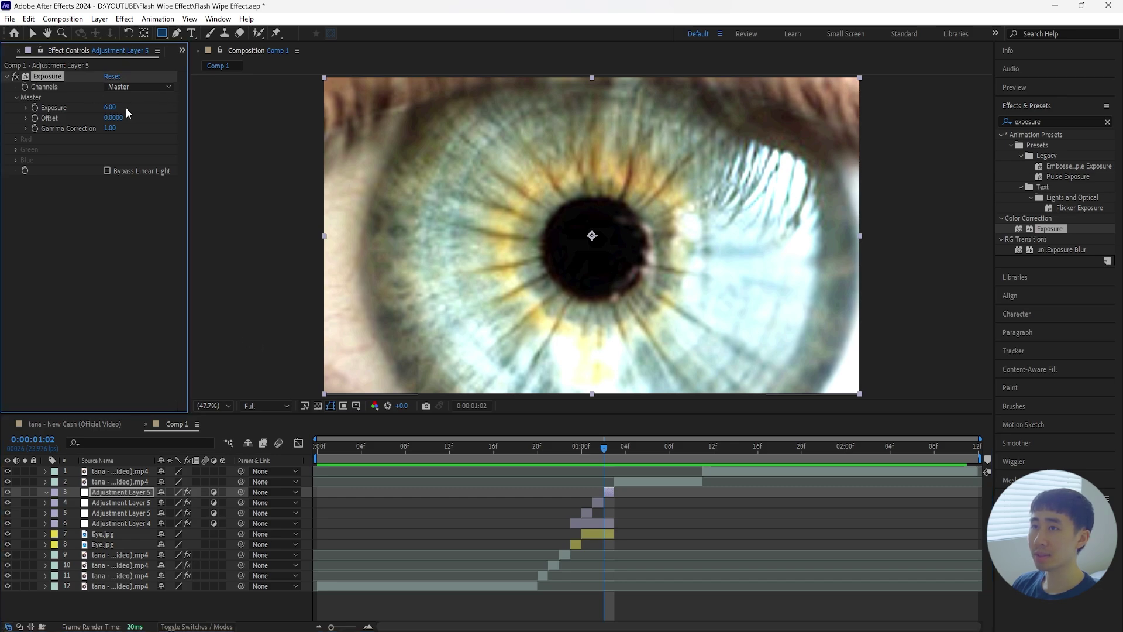
{"action": "left_click_drag", "start_coordinate": [111, 107], "coordinate": [142, 106]}
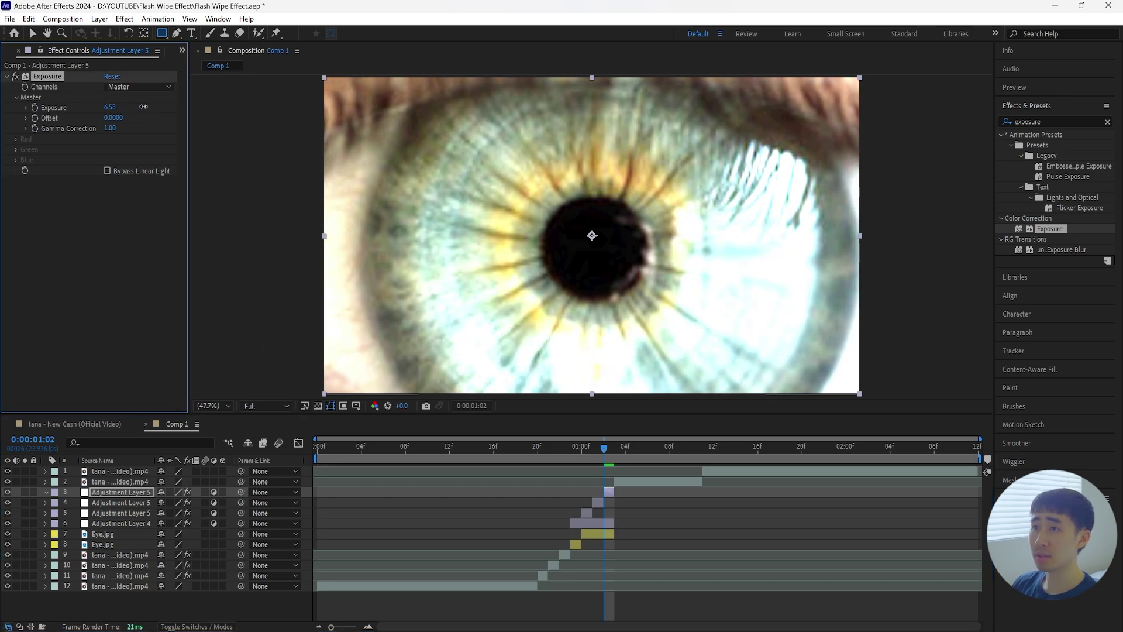
{"action": "left_click", "coordinate": [109, 107]}
{"action": "type", "text": "6.5"}
{"action": "left_click", "coordinate": [151, 110]}
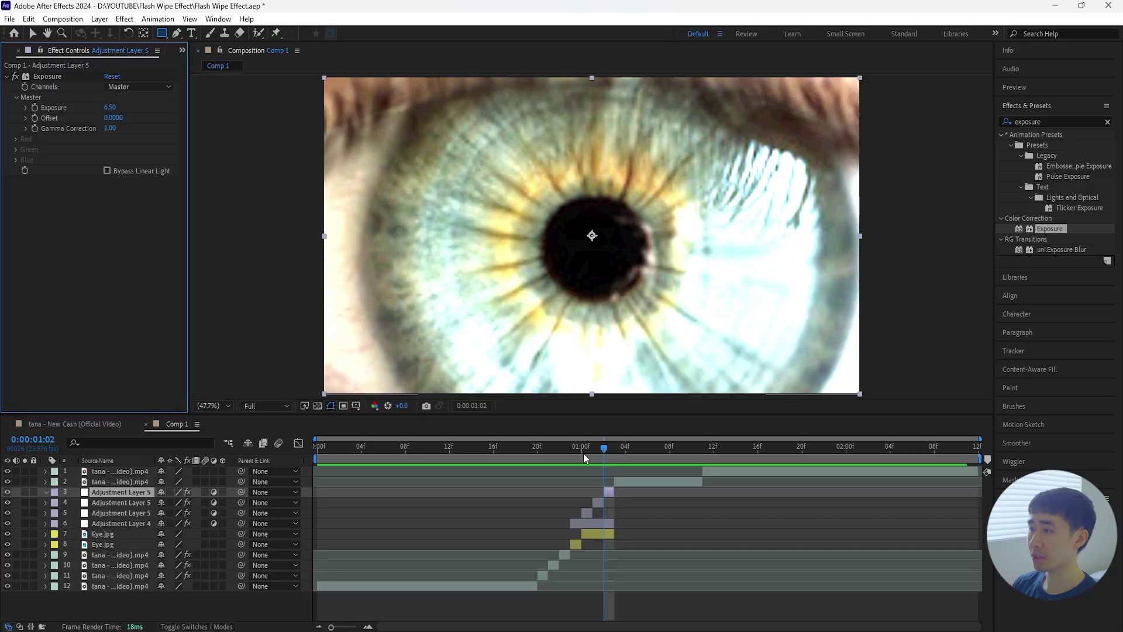
Preview the flash cut sequence from just before the flash frames
{"action": "left_click_drag", "start_coordinate": [583, 451], "coordinate": [519, 469]}
{"action": "key", "text": "space"}
{"action": "key", "text": "space"}
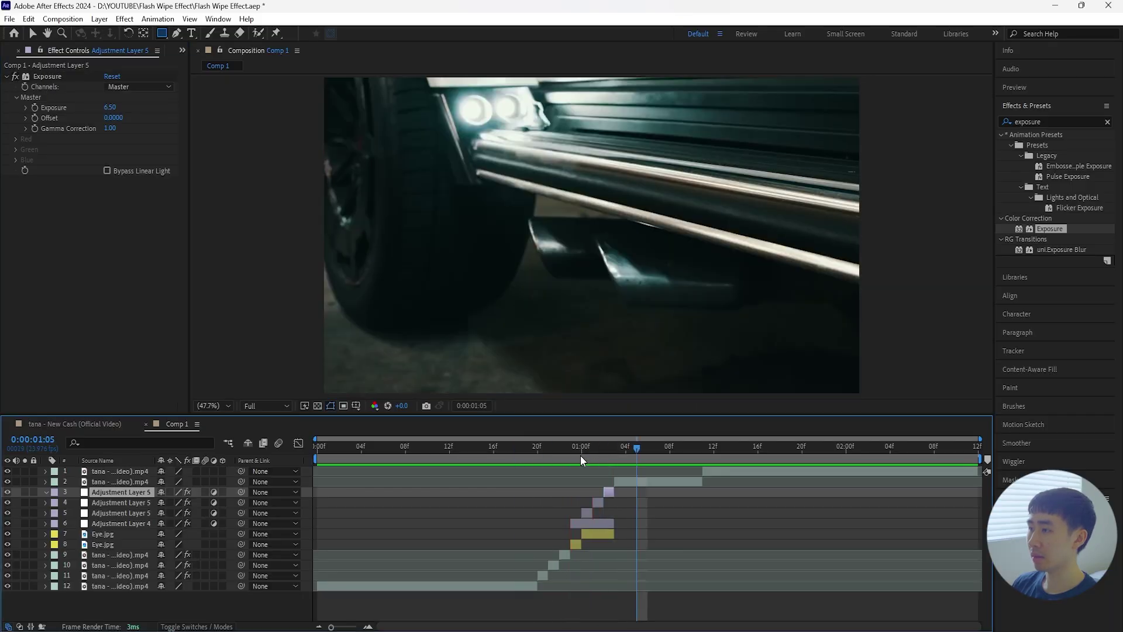
{"action": "key", "text": "space"}
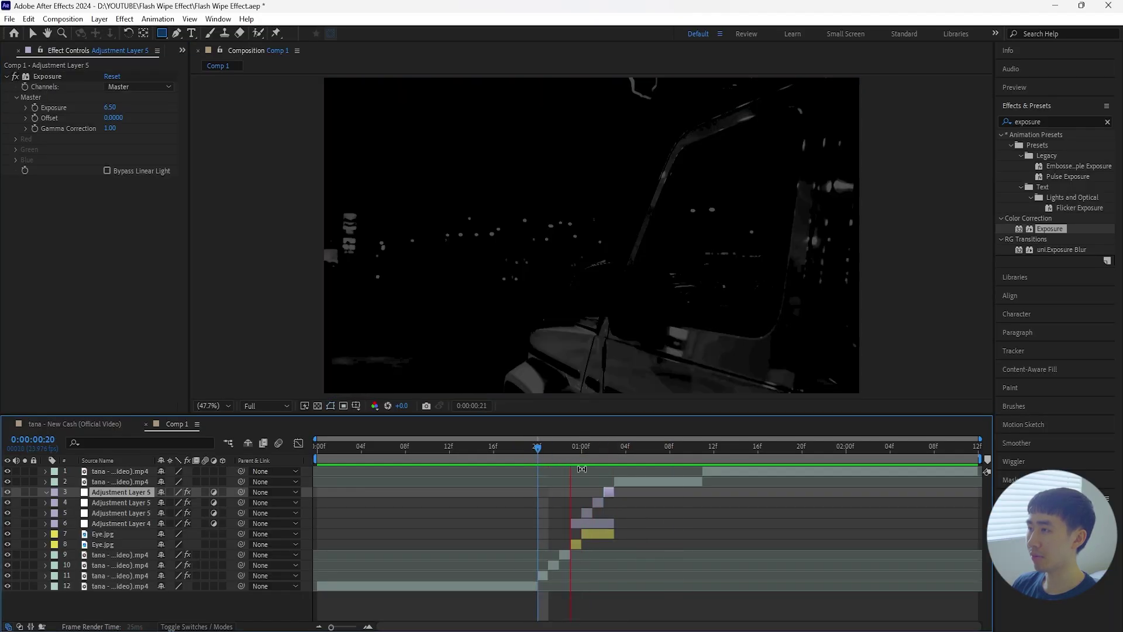
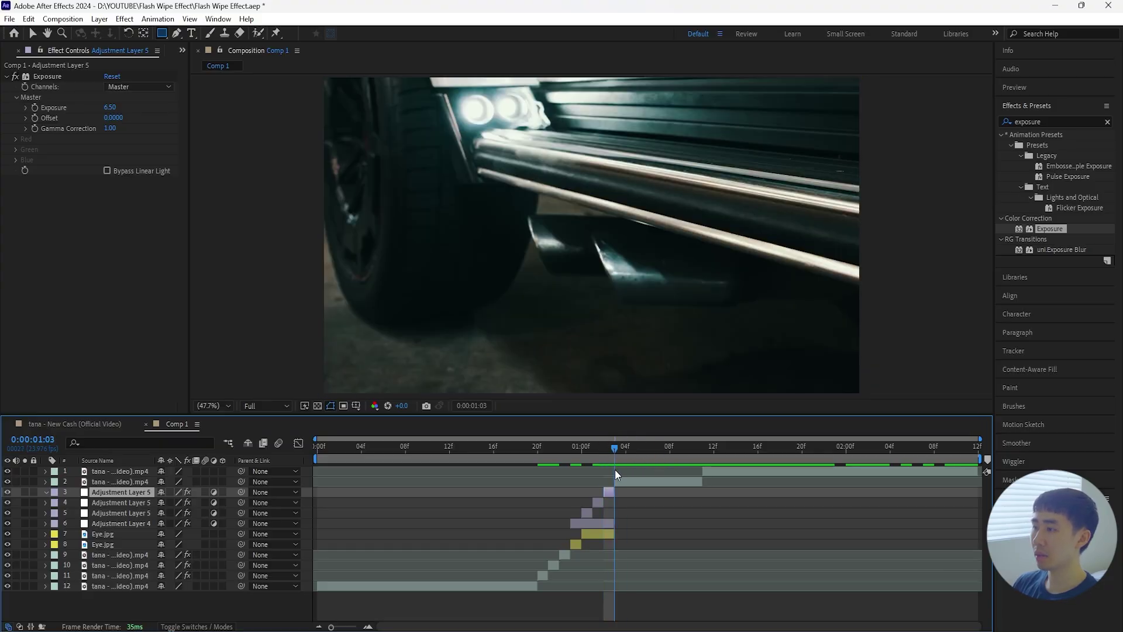
Switch to the Selection tool, check the frames around the cut, and select the car clip on layer 2
{"action": "left_click", "coordinate": [33, 34]}
{"action": "mouse_move", "coordinate": [614, 452]}
{"action": "left_mouse_down"}
{"action": "mouse_move", "coordinate": [594, 469]}
{"action": "mouse_move", "coordinate": [615, 474]}
{"action": "mouse_move", "coordinate": [622, 448]}
{"action": "left_mouse_up"}
{"action": "left_click", "coordinate": [646, 484]}
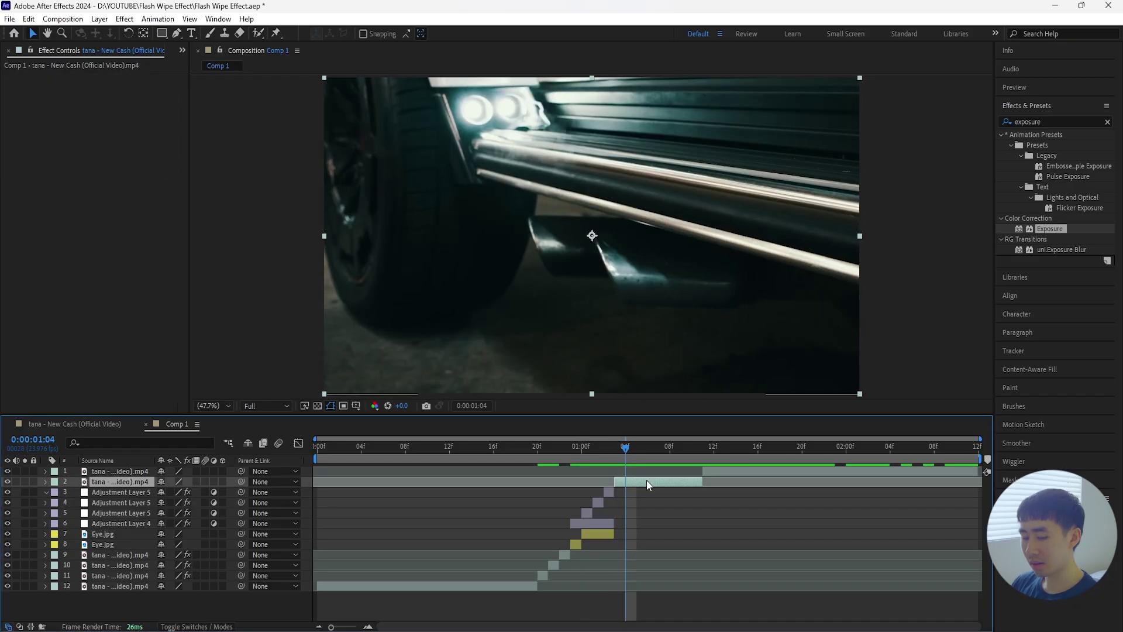
Split the car clip and add a one-frame adjustment layer starting at 01:03
{"action": "key", "text": "ctrl+shift+d"}
{"action": "key", "text": "Page_Up"}
{"action": "left_click", "coordinate": [142, 495]}
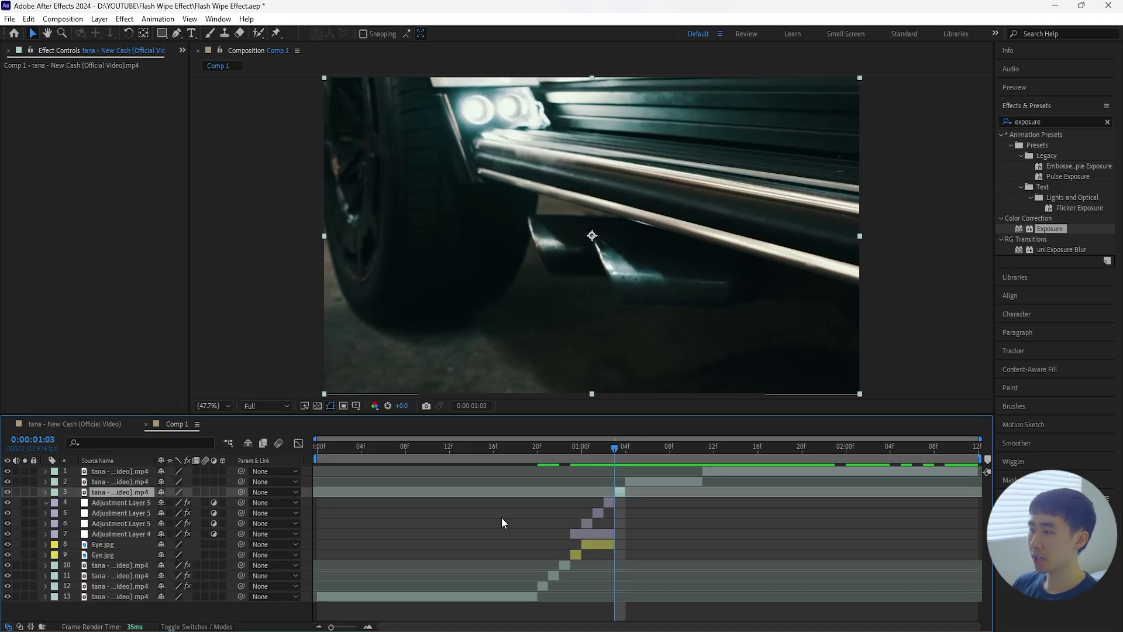
{"action": "key", "text": "ctrl+alt+y"}
{"action": "left_click_drag", "start_coordinate": [316, 493], "coordinate": [613, 520]}
{"action": "key", "text": "alt+]"}
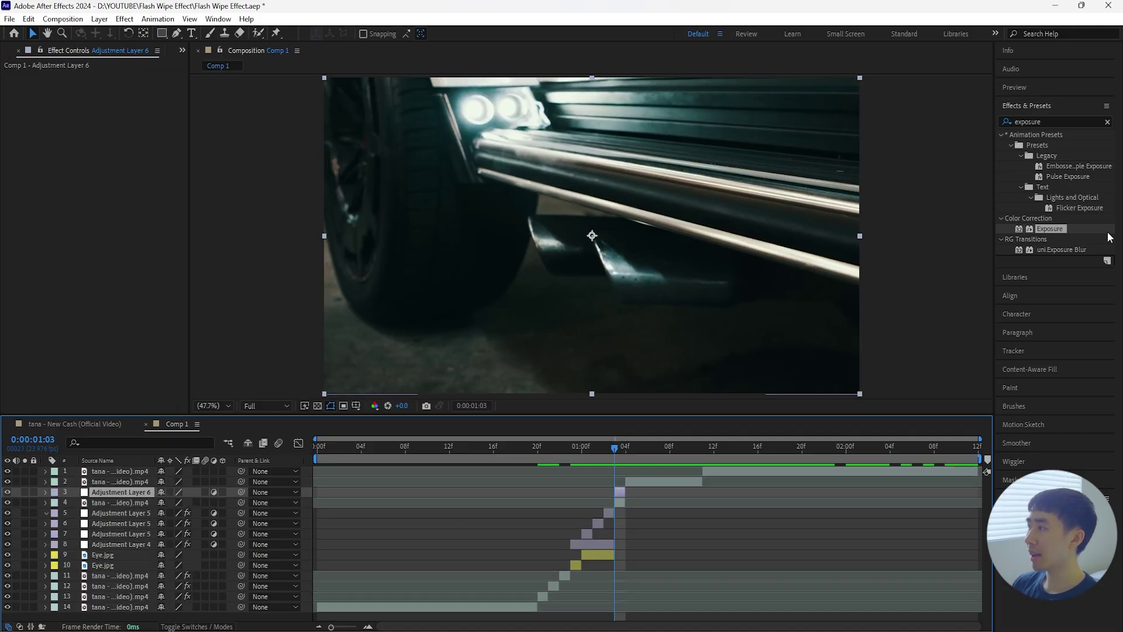
Apply Exposure to the adjustment layer and set it to -2.00
{"action": "left_click_drag", "start_coordinate": [1051, 231], "coordinate": [58, 79]}
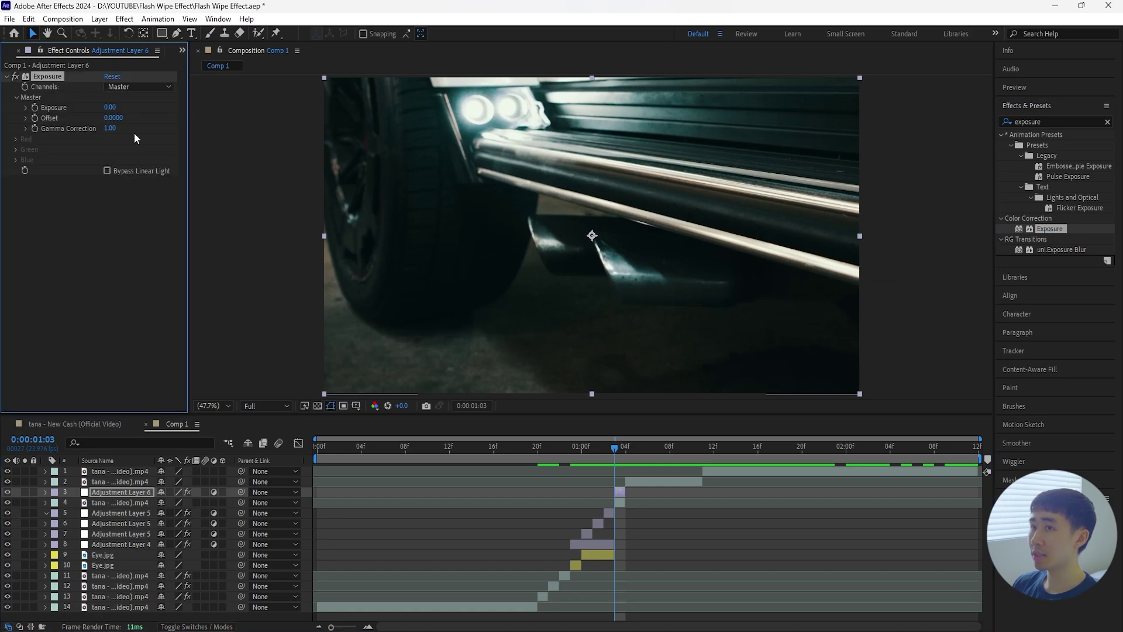
{"action": "mouse_move", "coordinate": [616, 444]}
{"action": "left_mouse_down"}
{"action": "mouse_move", "coordinate": [568, 466]}
{"action": "mouse_move", "coordinate": [614, 466]}
{"action": "left_mouse_up"}
{"action": "left_click", "coordinate": [53, 81]}
{"action": "mouse_move", "coordinate": [109, 107]}
{"action": "left_mouse_down"}
{"action": "mouse_move", "coordinate": [21, 115]}
{"action": "mouse_move", "coordinate": [93, 111]}
{"action": "left_mouse_up"}
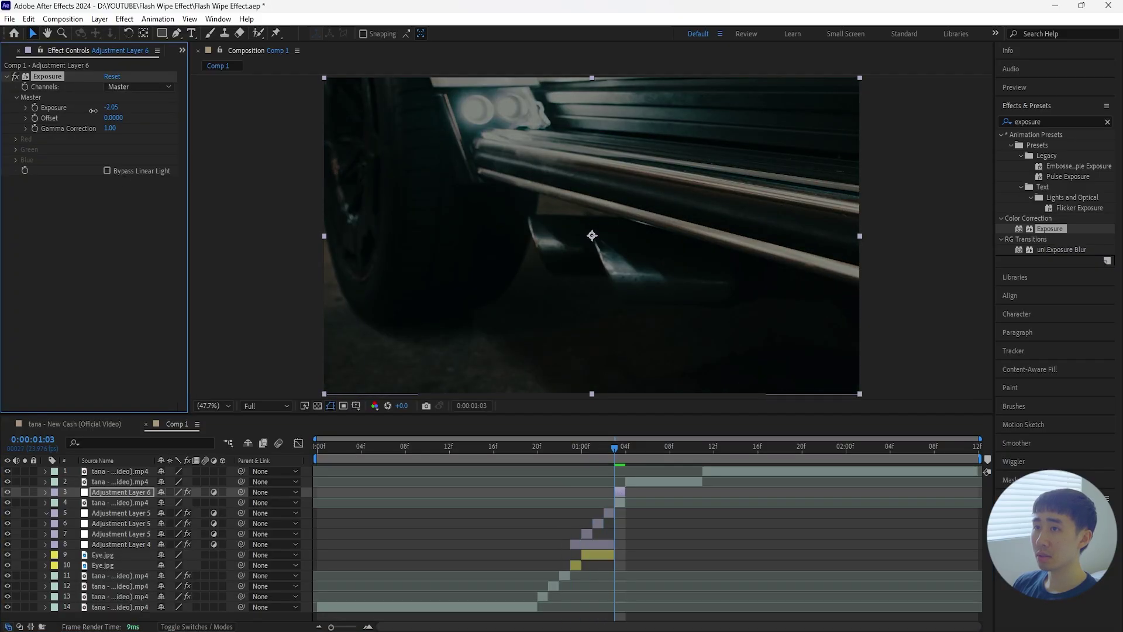
{"action": "left_click", "coordinate": [111, 107]}
{"action": "type", "text": "-"}
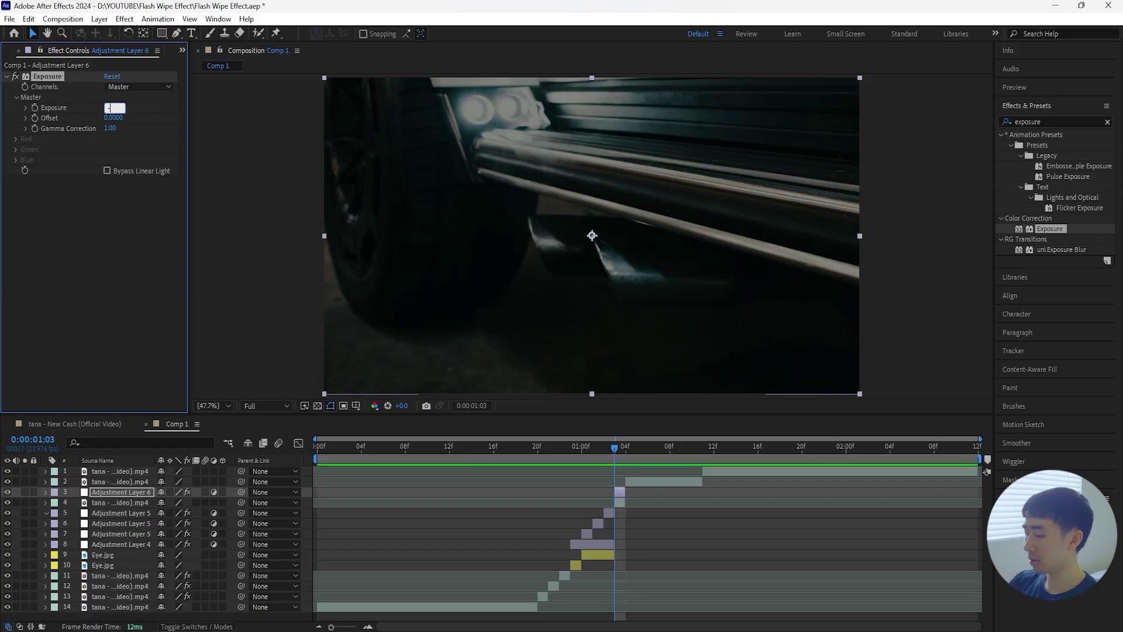
{"action": "key", "text": "Return"}
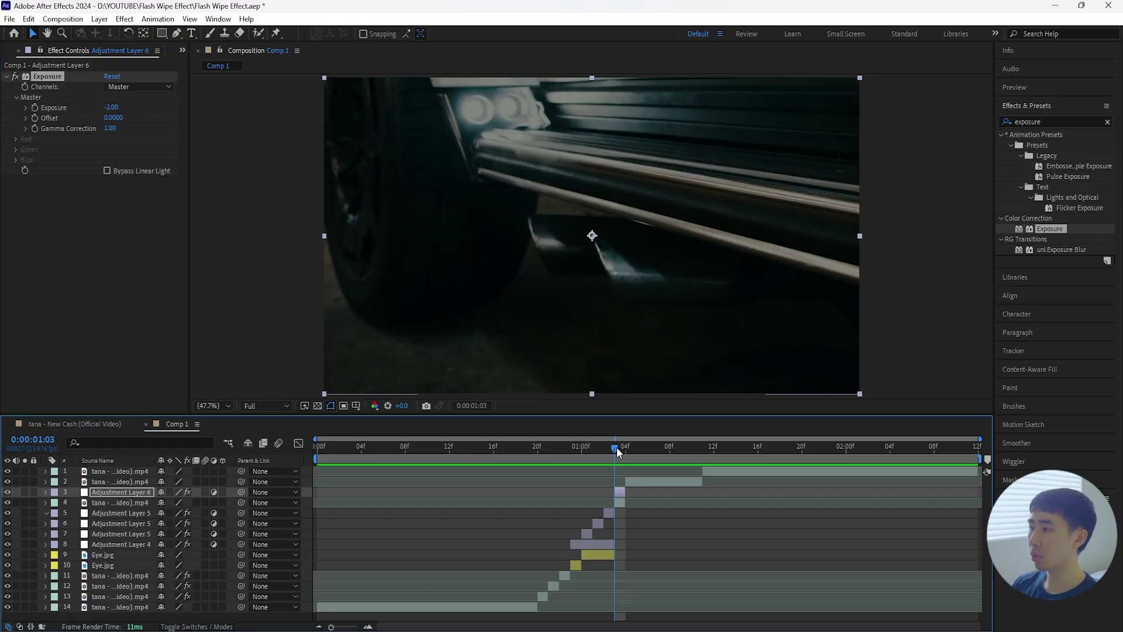
Delete the car clip piece on layer 2 at 01:04
{"action": "left_click_drag", "start_coordinate": [616, 447], "coordinate": [626, 446]}
{"action": "left_click", "coordinate": [637, 482]}
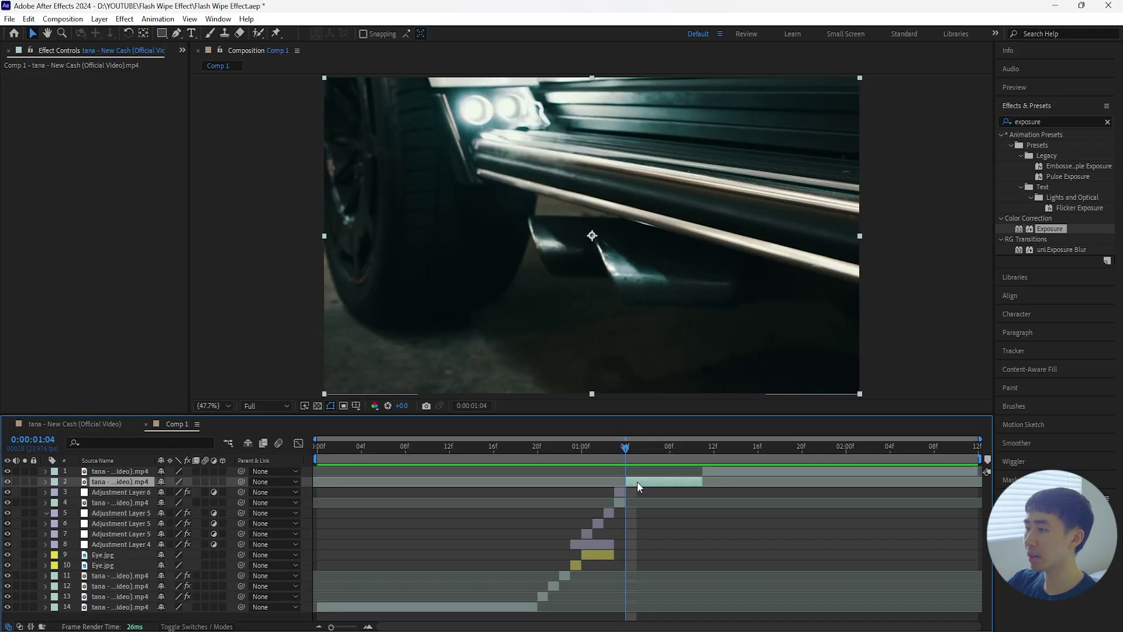
{"action": "key", "text": "Delete"}
Create a white solid below the top layer, trimmed to one frame at 01:04
{"action": "right_click", "coordinate": [209, 613]}
{"action": "mouse_move", "coordinate": [342, 460]}
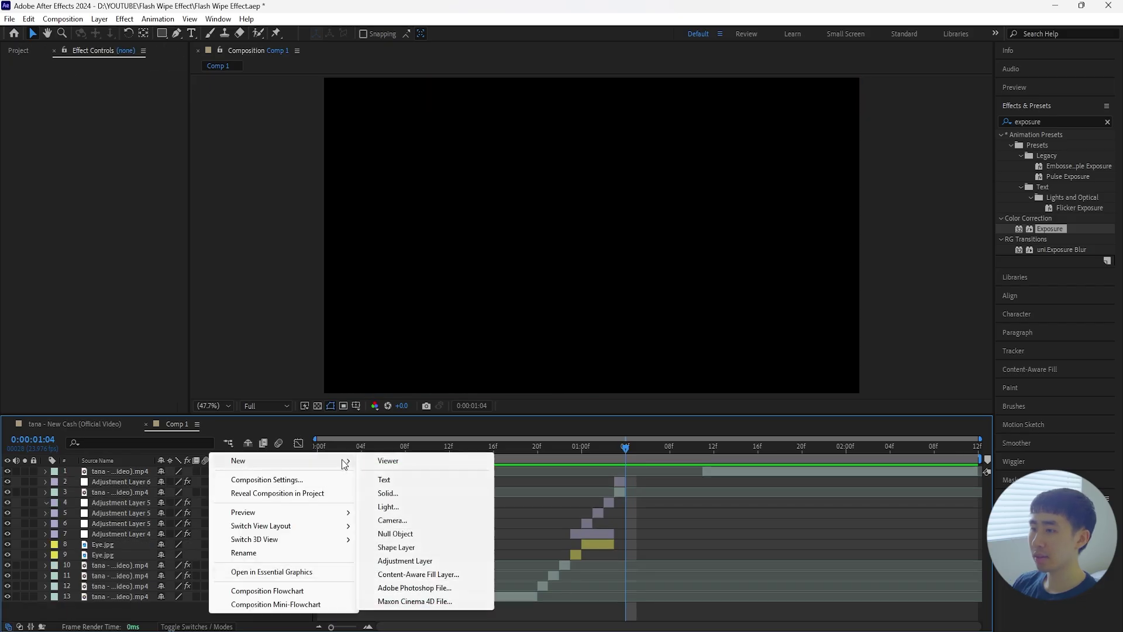
{"action": "left_click", "coordinate": [414, 499]}
{"action": "left_click", "coordinate": [556, 382]}
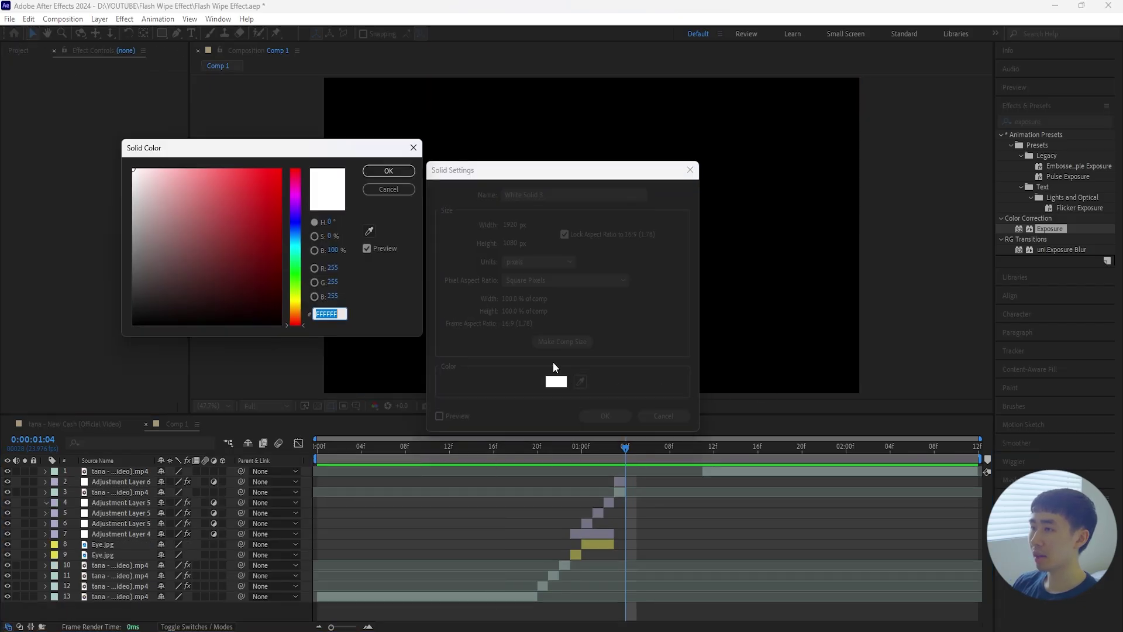
{"action": "left_click", "coordinate": [391, 173]}
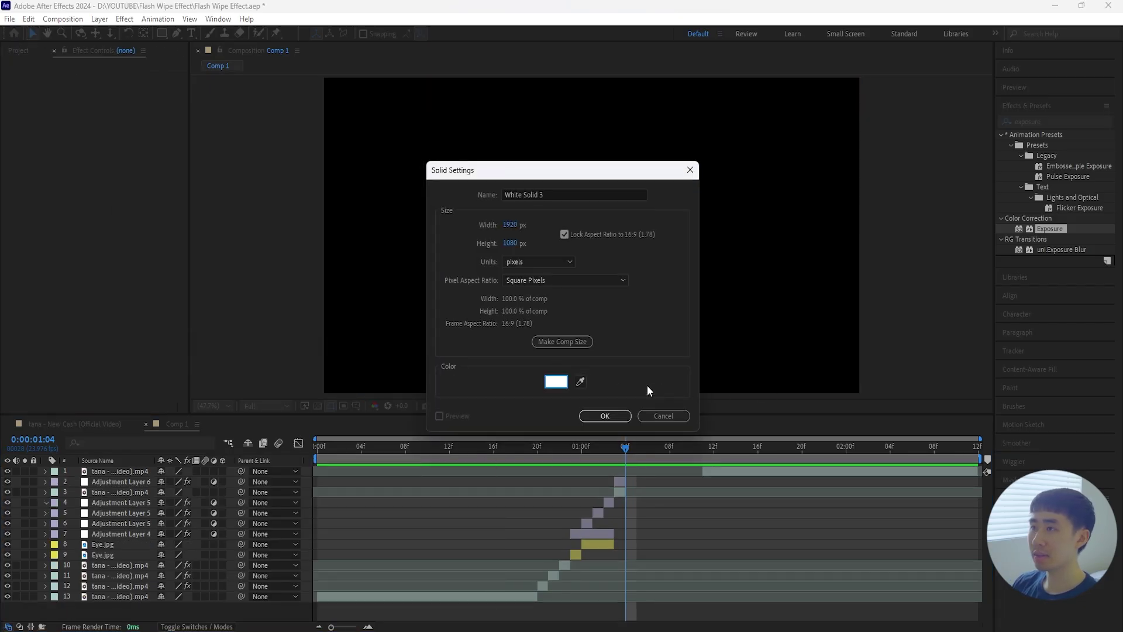
{"action": "left_click", "coordinate": [604, 418]}
{"action": "left_click_drag", "start_coordinate": [137, 472], "coordinate": [136, 489]}
{"action": "left_click_drag", "start_coordinate": [318, 481], "coordinate": [625, 520]}
{"action": "key", "text": "alt+]"}
Preview the flash sequence and return to the white frame
{"action": "left_click_drag", "start_coordinate": [625, 448], "coordinate": [493, 479]}
{"action": "key", "text": "space"}
{"action": "key", "text": "space"}
{"action": "left_click_drag", "start_coordinate": [615, 450], "coordinate": [450, 462]}
{"action": "key", "text": "space"}
{"action": "key", "text": "space"}
{"action": "key", "text": "i"}
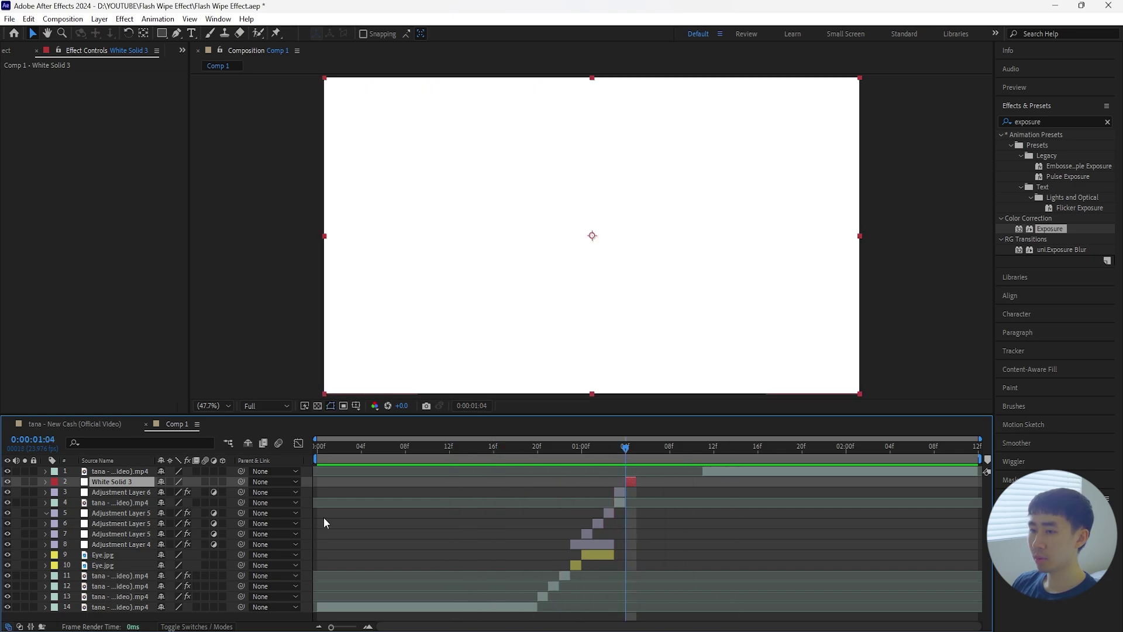
Duplicate an Eye.jpg layer to layer 2 at 01:05, shifting the car clip after it
{"action": "left_click", "coordinate": [113, 554]}
{"action": "key", "text": "ctrl+d"}
{"action": "left_click_drag", "start_coordinate": [114, 555], "coordinate": [122, 477]}
{"action": "left_click_drag", "start_coordinate": [592, 483], "coordinate": [638, 449]}
{"action": "left_click", "coordinate": [638, 447]}
{"action": "left_click_drag", "start_coordinate": [711, 472], "coordinate": [637, 447]}
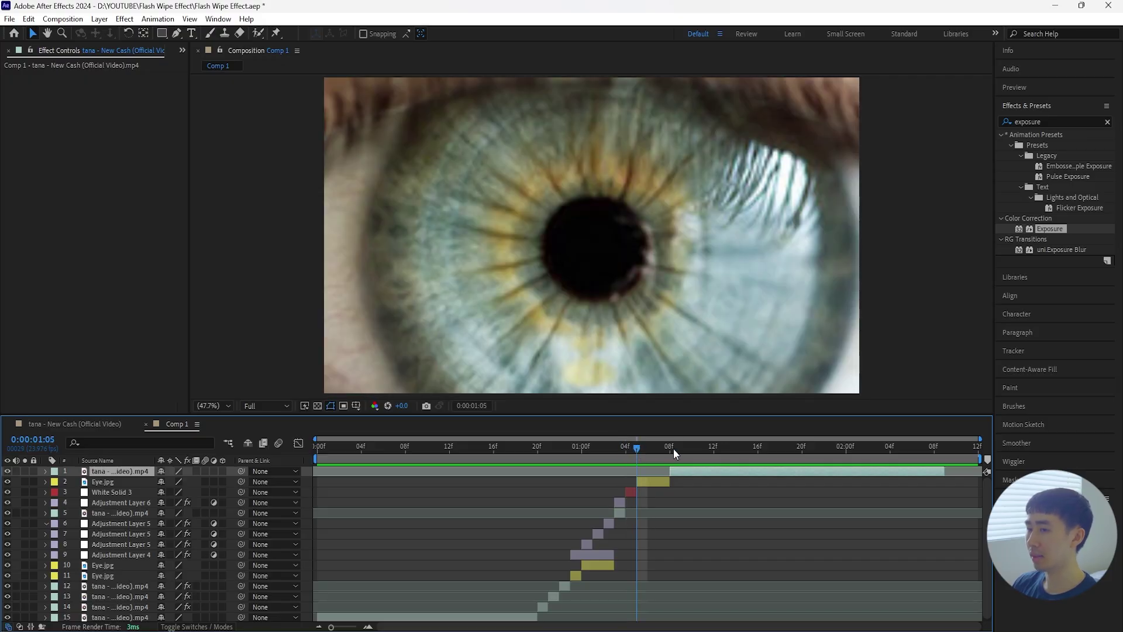
Pull the work area end back to about 09f and trim the comp to it
{"action": "left_click", "coordinate": [653, 482]}
{"action": "left_click_drag", "start_coordinate": [979, 459], "coordinate": [943, 462]}
{"action": "right_click", "coordinate": [940, 459]}
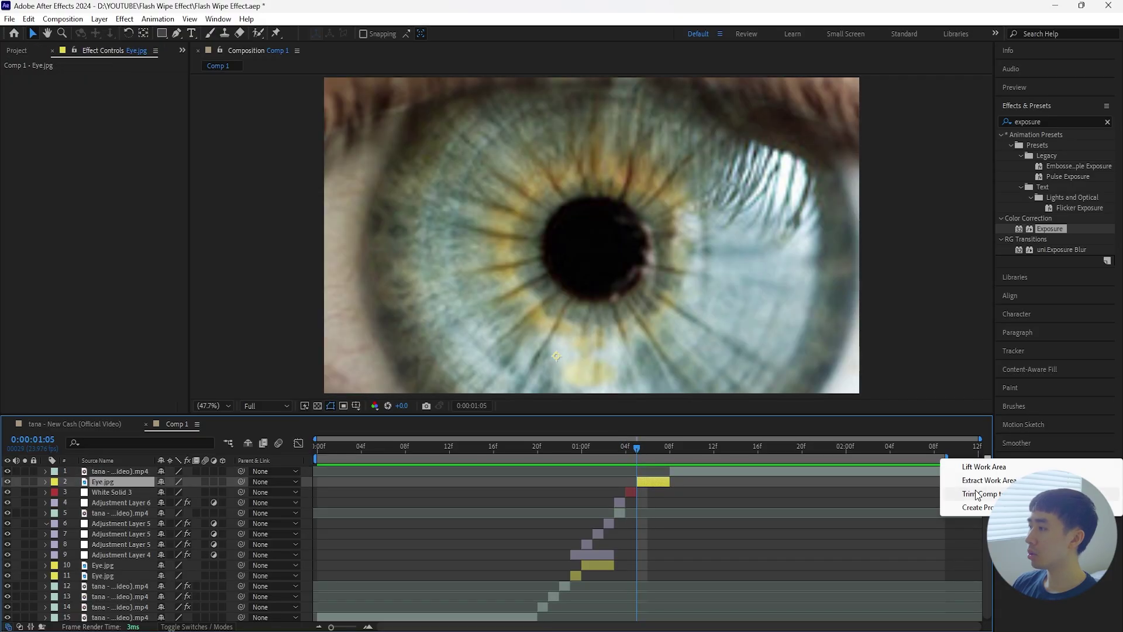
{"action": "left_click", "coordinate": [973, 493]}
Add a one-frame adjustment layer at 01:05 with dark Exposure (-5.00) and a slight Offset
{"action": "key", "text": "ctrl+alt+y"}
{"action": "left_click_drag", "start_coordinate": [318, 484], "coordinate": [655, 491]}
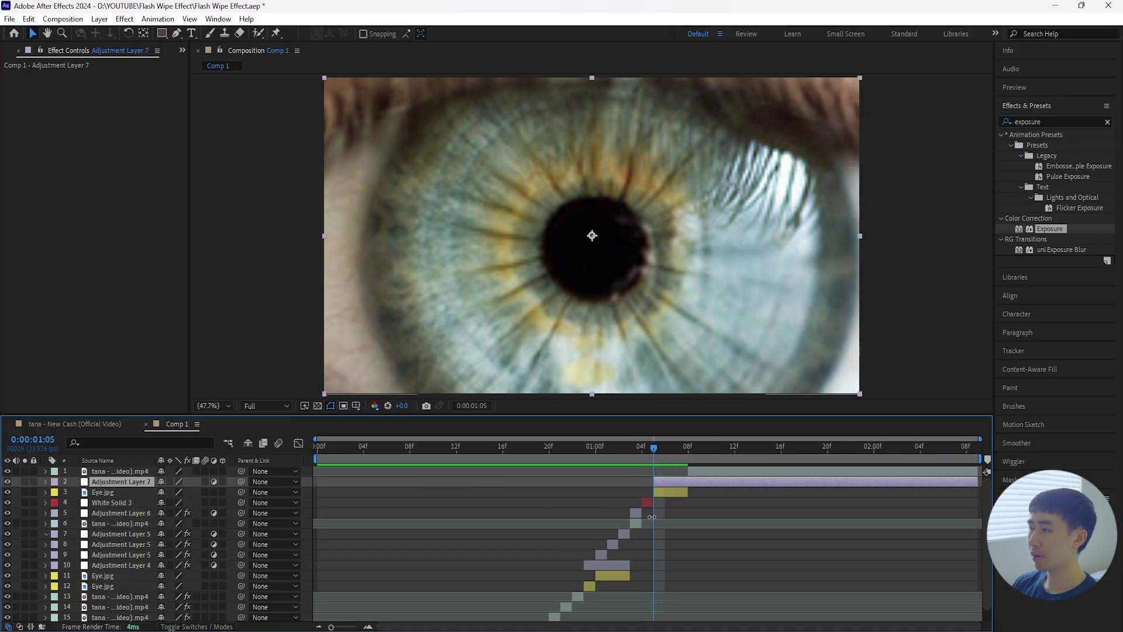
{"action": "key", "text": "alt+]"}
{"action": "left_click_drag", "start_coordinate": [1044, 227], "coordinate": [23, 111]}
{"action": "left_click_drag", "start_coordinate": [110, 107], "coordinate": [117, 118]}
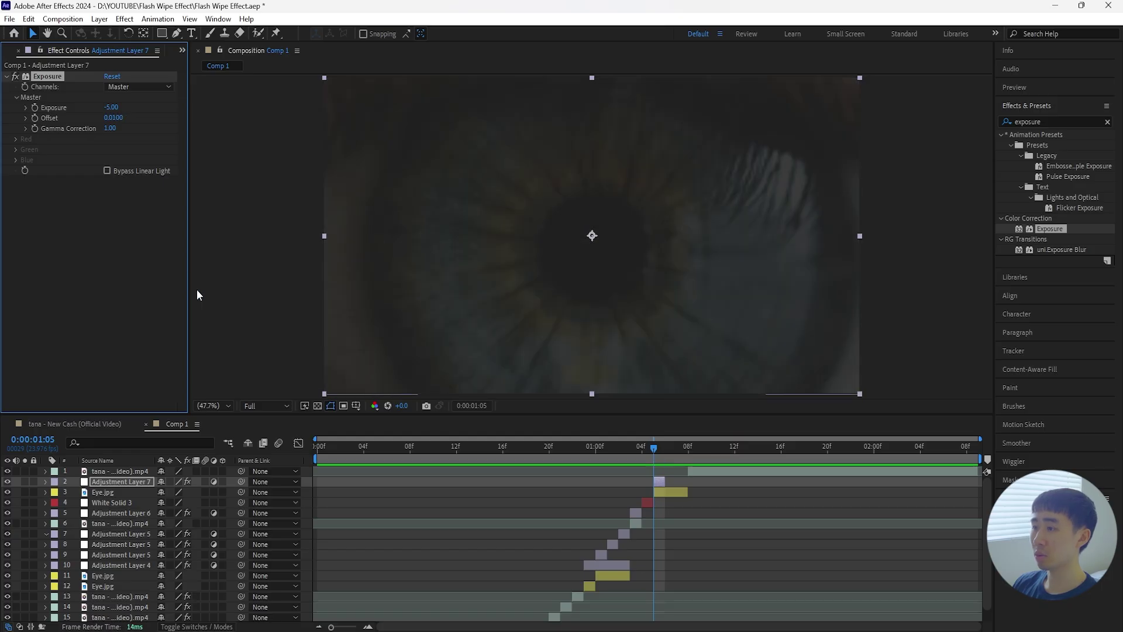
{"action": "left_click", "coordinate": [138, 483]}
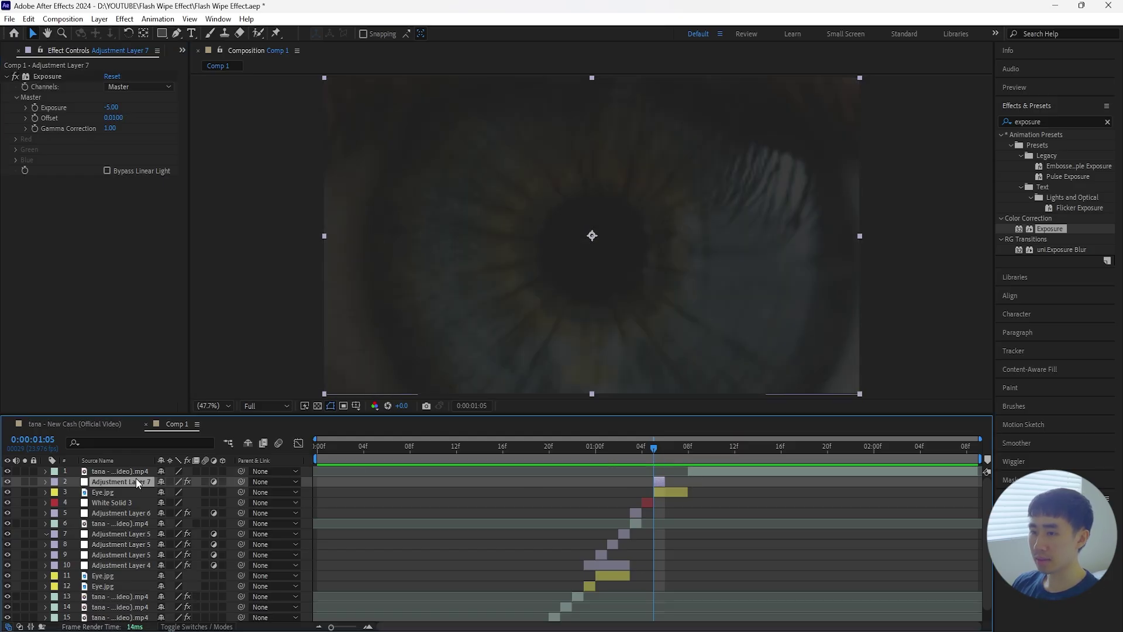
Duplicate it to 01:06 with Exposure 2.00 and raised Offset for a bright flash
{"action": "key", "text": "ctrl+d"}
{"action": "key", "text": "Page_Down"}
{"action": "left_click_drag", "start_coordinate": [658, 480], "coordinate": [672, 483]}
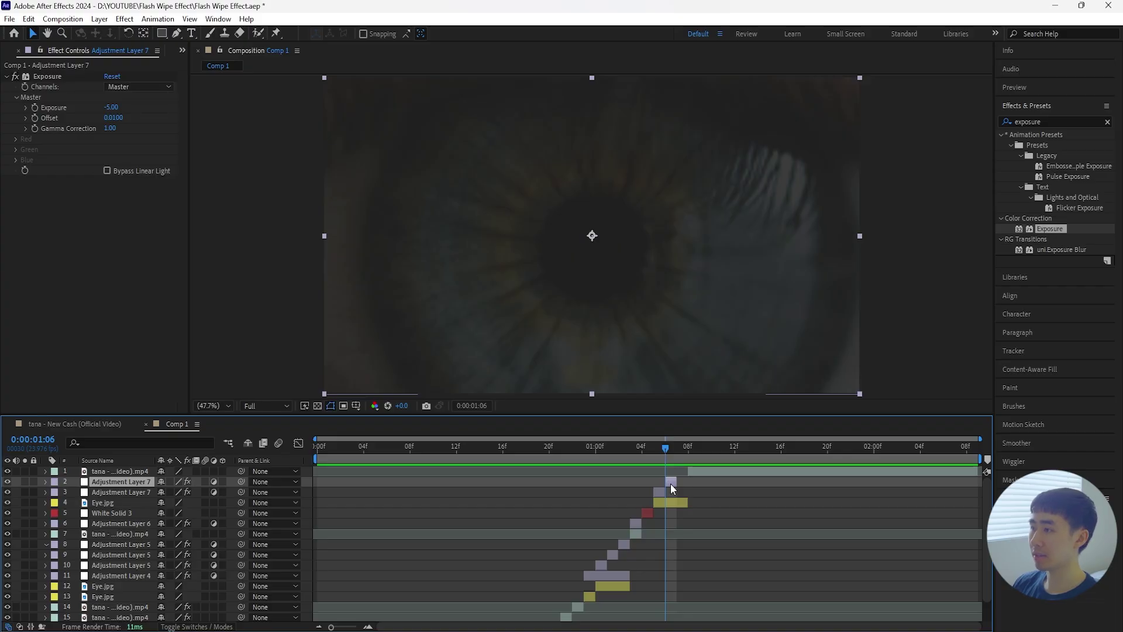
{"action": "left_click_drag", "start_coordinate": [110, 107], "coordinate": [246, 121]}
{"action": "type", "text": "2"}
{"action": "key", "text": "Return"}
{"action": "left_click_drag", "start_coordinate": [113, 117], "coordinate": [159, 119]}
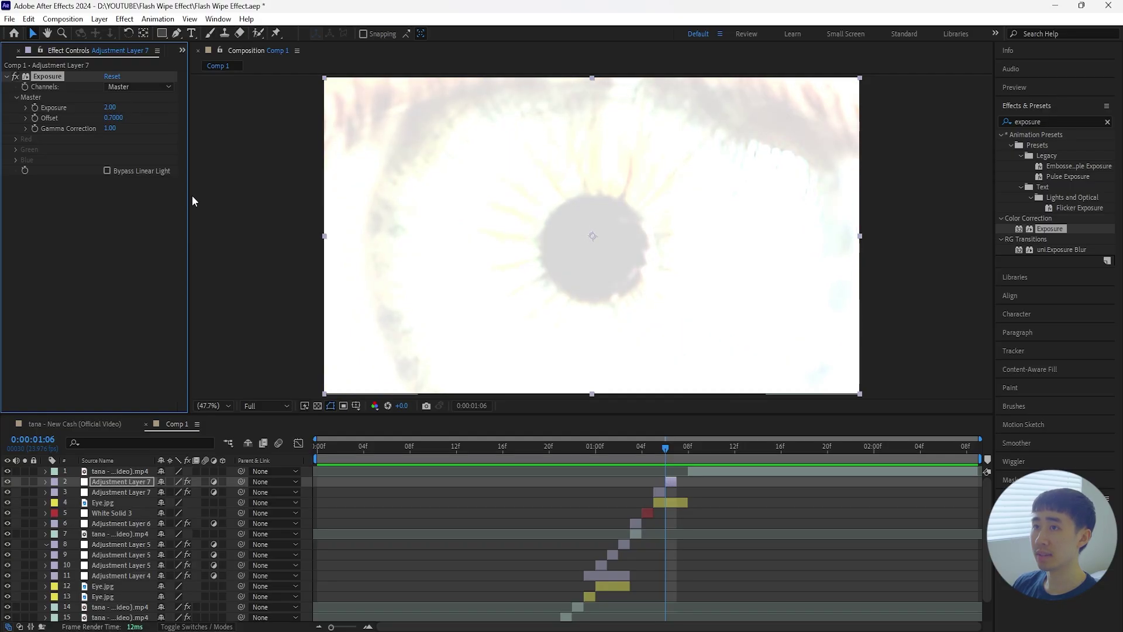
{"action": "left_click", "coordinate": [674, 443]}
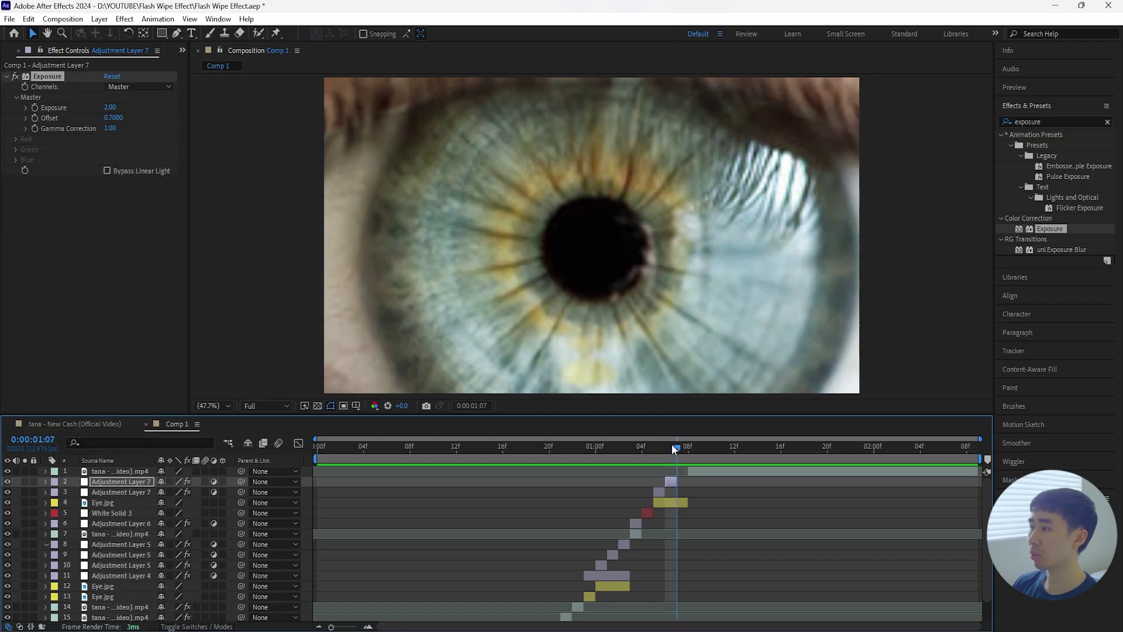
Duplicate the dark adjustment layer again and place it at 01:07
{"action": "left_click", "coordinate": [145, 493]}
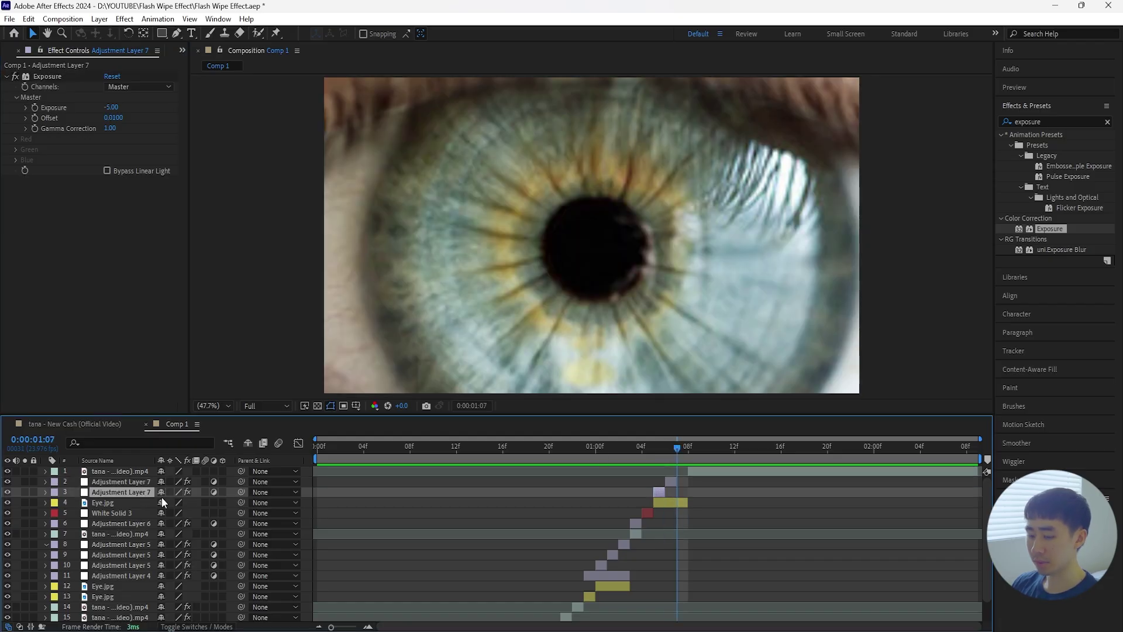
{"action": "key", "text": "ctrl+d"}
{"action": "left_click_drag", "start_coordinate": [162, 497], "coordinate": [124, 479]}
{"action": "mouse_move", "coordinate": [661, 482]}
{"action": "left_mouse_down"}
{"action": "mouse_move", "coordinate": [679, 483]}
{"action": "mouse_move", "coordinate": [658, 450]}
{"action": "mouse_move", "coordinate": [648, 454]}
{"action": "mouse_move", "coordinate": [672, 450]}
{"action": "mouse_move", "coordinate": [512, 491]}
{"action": "mouse_move", "coordinate": [673, 480]}
{"action": "left_mouse_up"}
{"action": "key", "text": "Page_Down"}
Add Adjustment Layer 8 spanning 20f to 1:08
{"action": "scroll", "coordinate": [608, 493], "scroll_direction": "down", "scroll_amount": 2}
{"action": "left_click", "coordinate": [548, 447]}
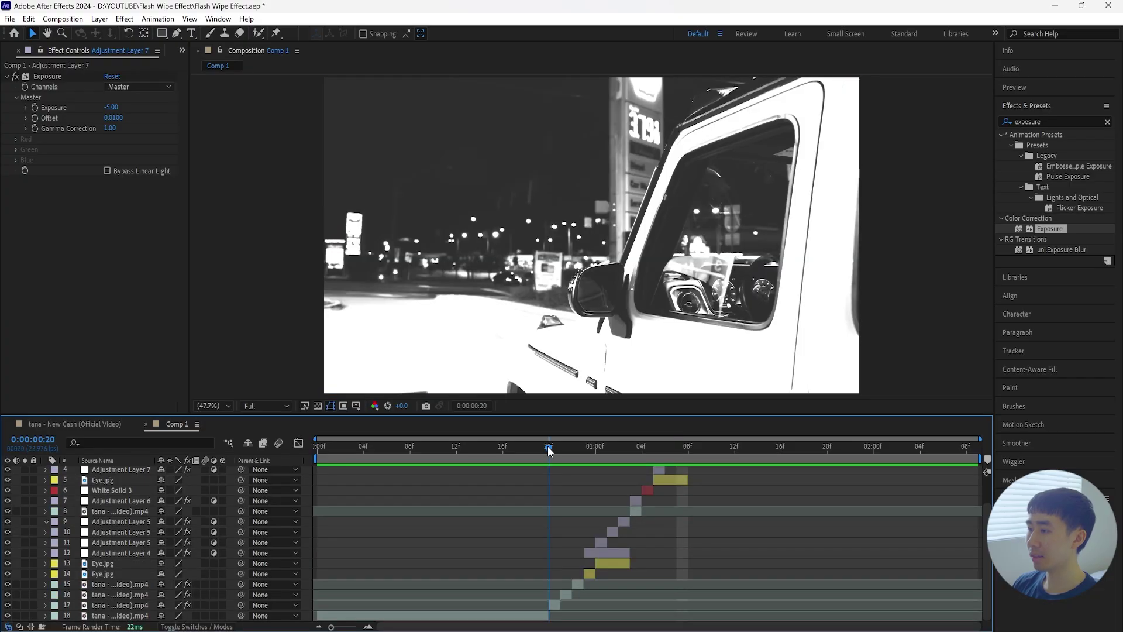
{"action": "scroll", "coordinate": [675, 527], "scroll_direction": "up", "scroll_amount": 2}
{"action": "scroll", "coordinate": [676, 526], "scroll_direction": "down", "scroll_amount": 2}
{"action": "scroll", "coordinate": [678, 517], "scroll_direction": "up", "scroll_amount": 2}
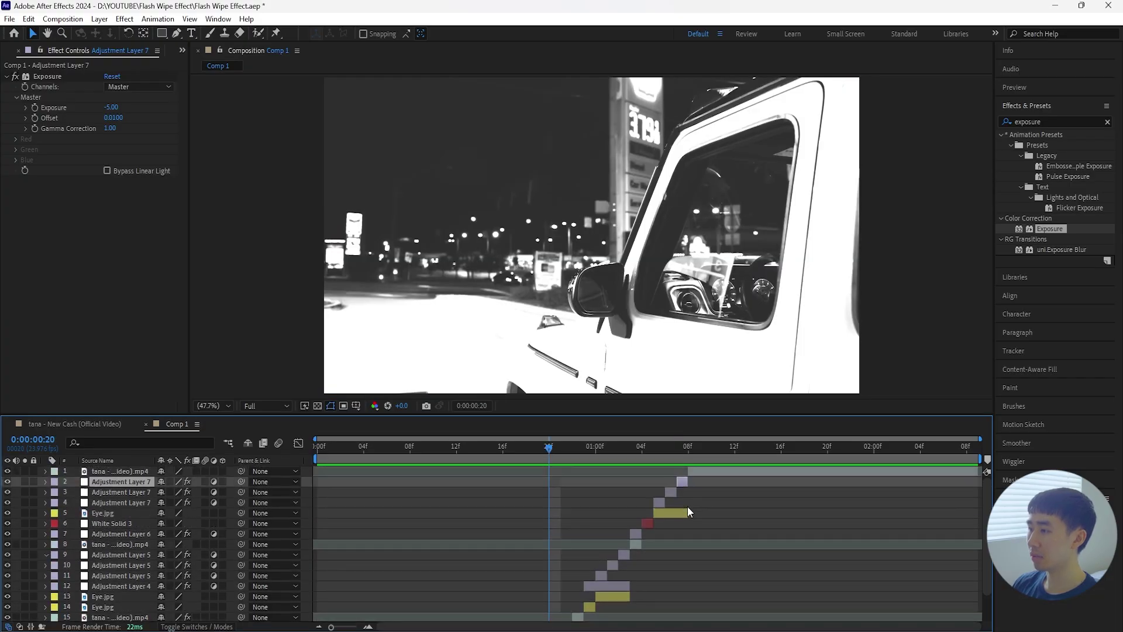
{"action": "scroll", "coordinate": [676, 486], "scroll_direction": "down", "scroll_amount": 2}
{"action": "scroll", "coordinate": [632, 515], "scroll_direction": "up", "scroll_amount": 2}
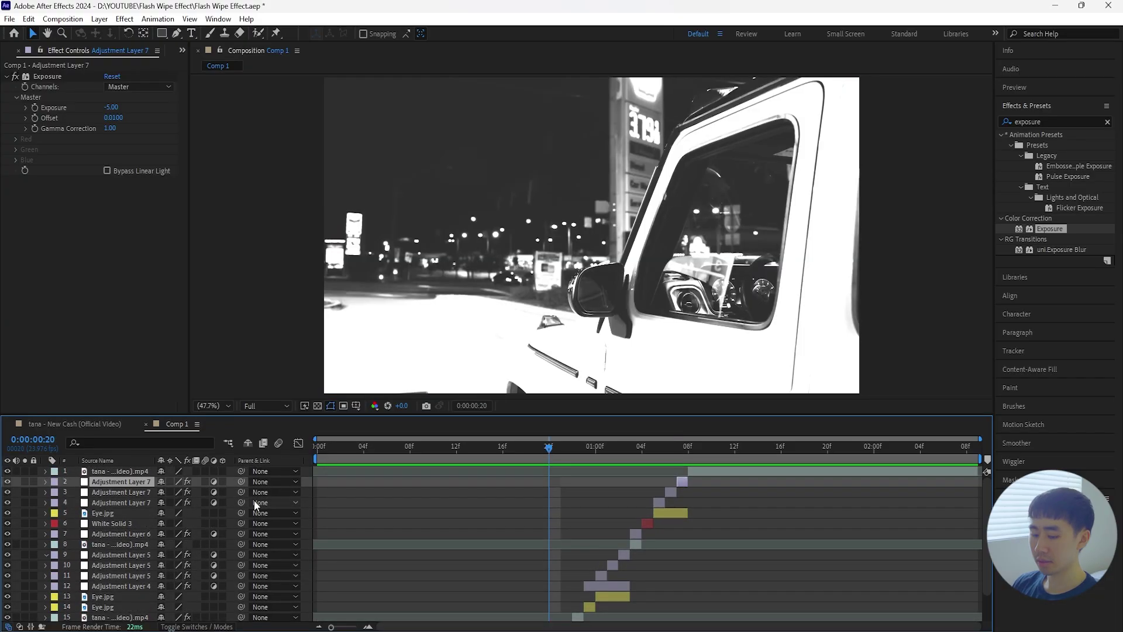
{"action": "key", "text": "ctrl+alt+y"}
{"action": "left_click_drag", "start_coordinate": [314, 484], "coordinate": [549, 485]}
{"action": "scroll", "coordinate": [580, 583], "scroll_direction": "down", "scroll_amount": 2}
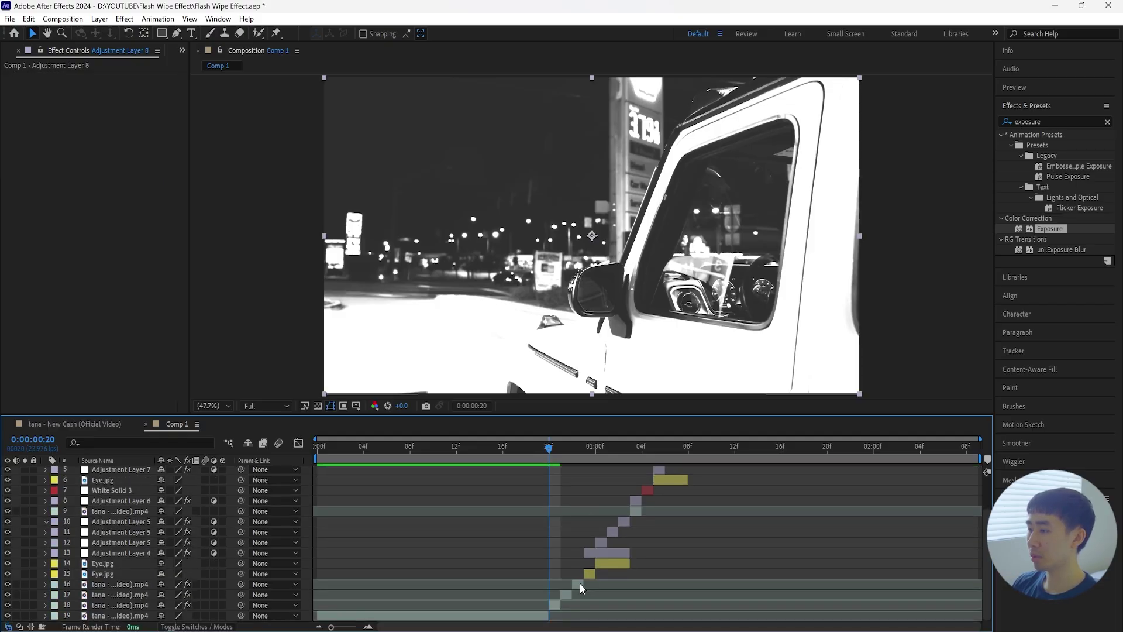
{"action": "scroll", "coordinate": [591, 574], "scroll_direction": "up", "scroll_amount": 2}
{"action": "key", "text": "space"}
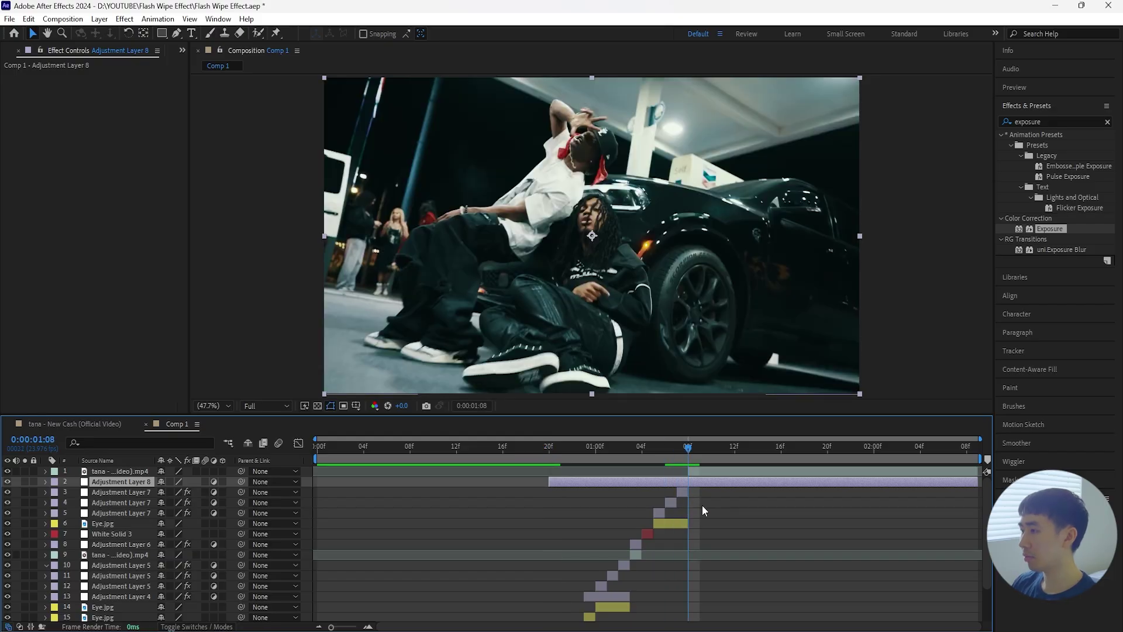
{"action": "key", "text": "alt+bracketright"}
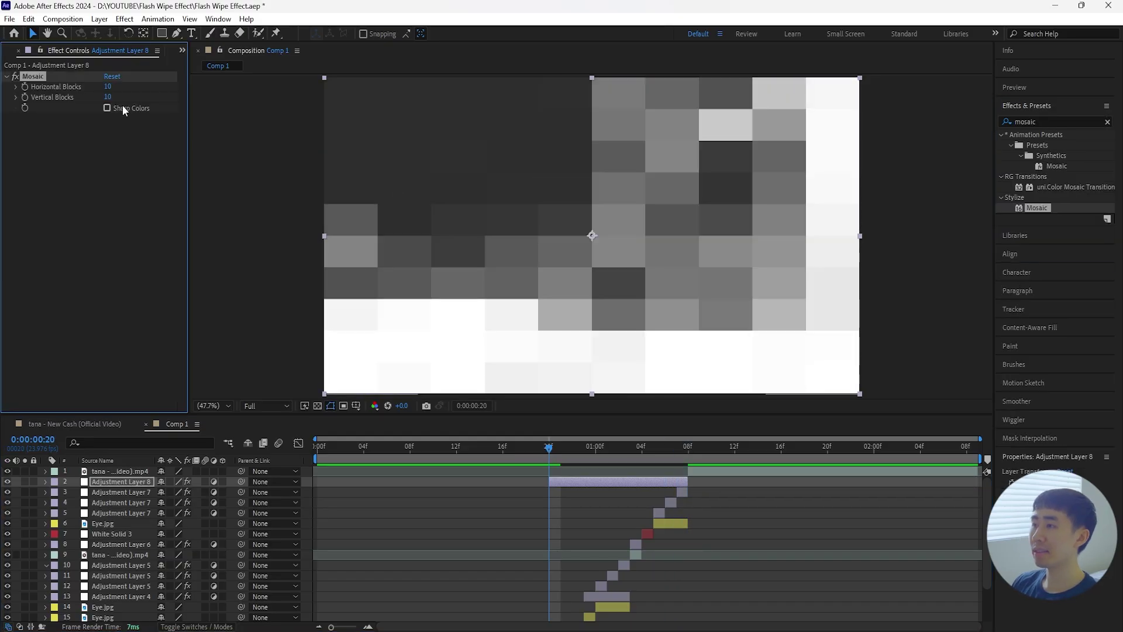
Set Mosaic Horizontal and Vertical Blocks to 400
{"action": "left_click", "coordinate": [111, 86]}
{"action": "type", "text": "44"}
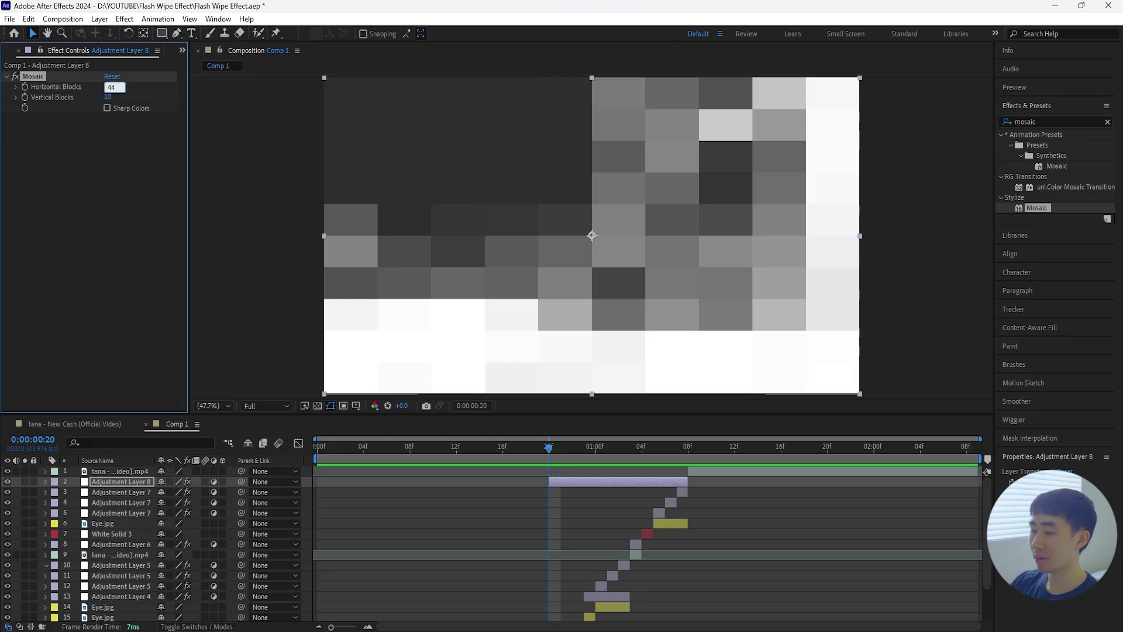
{"action": "type", "text": "00"}
{"action": "key", "text": "Return"}
{"action": "left_click", "coordinate": [111, 97]}
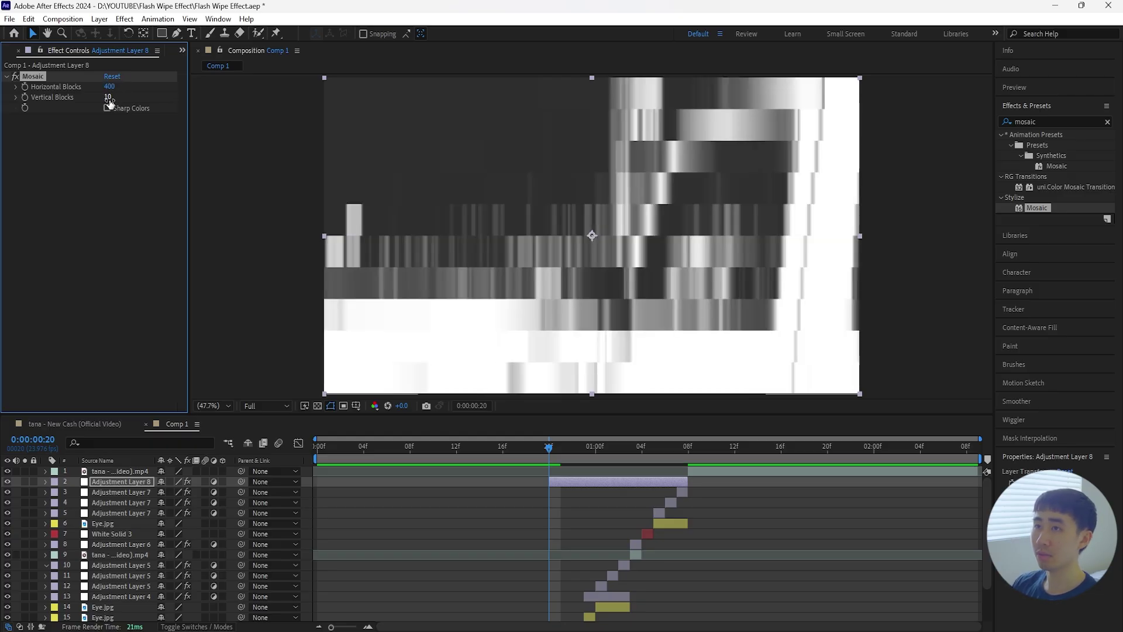
{"action": "type", "text": "400"}
{"action": "key", "text": "Return"}
Make the Noise grayscale and set Master Saturation to -20
{"action": "mouse_move", "coordinate": [553, 448]}
{"action": "left_mouse_down"}
{"action": "mouse_move", "coordinate": [570, 455]}
{"action": "mouse_move", "coordinate": [553, 461]}
{"action": "left_mouse_up"}
{"action": "left_click", "coordinate": [61, 102]}
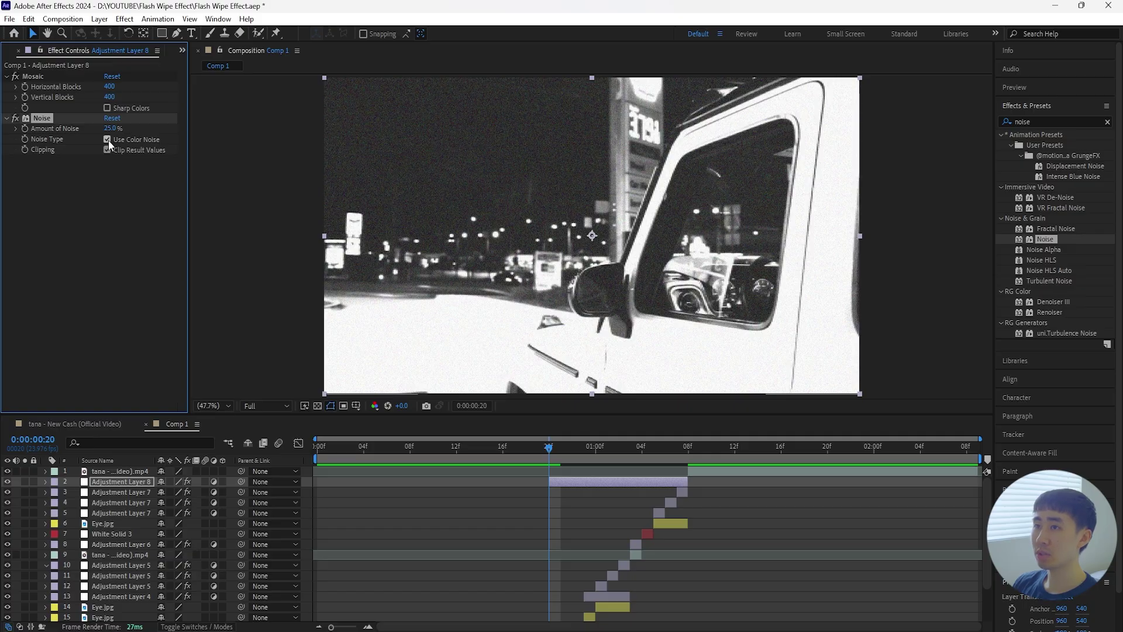
{"action": "left_click", "coordinate": [107, 140]}
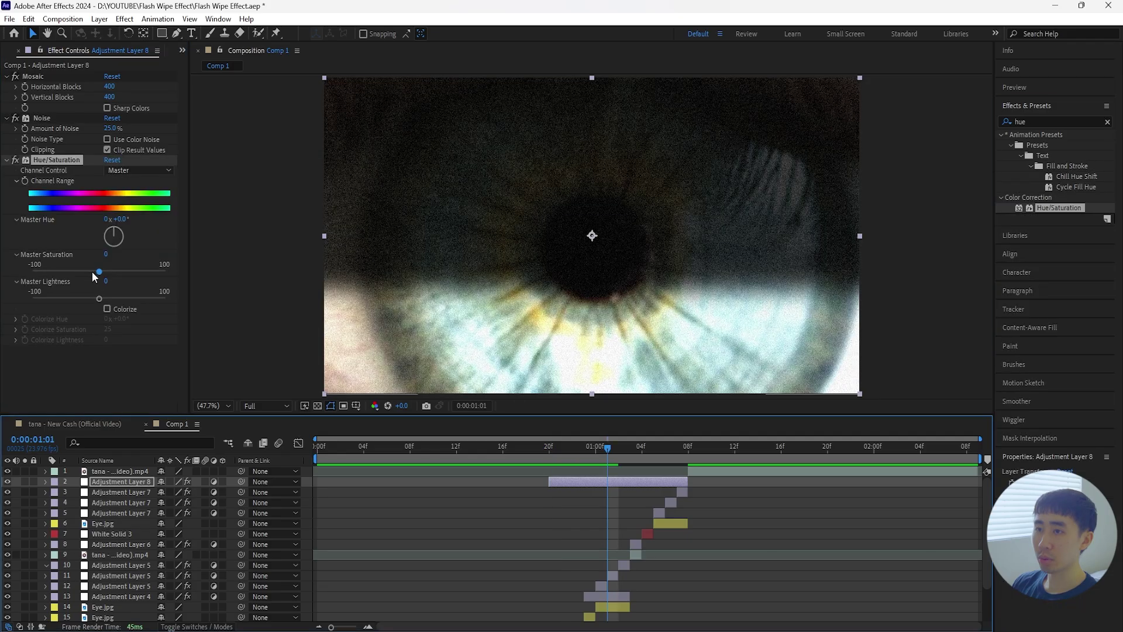
{"action": "left_click_drag", "start_coordinate": [92, 271], "coordinate": [90, 272]}
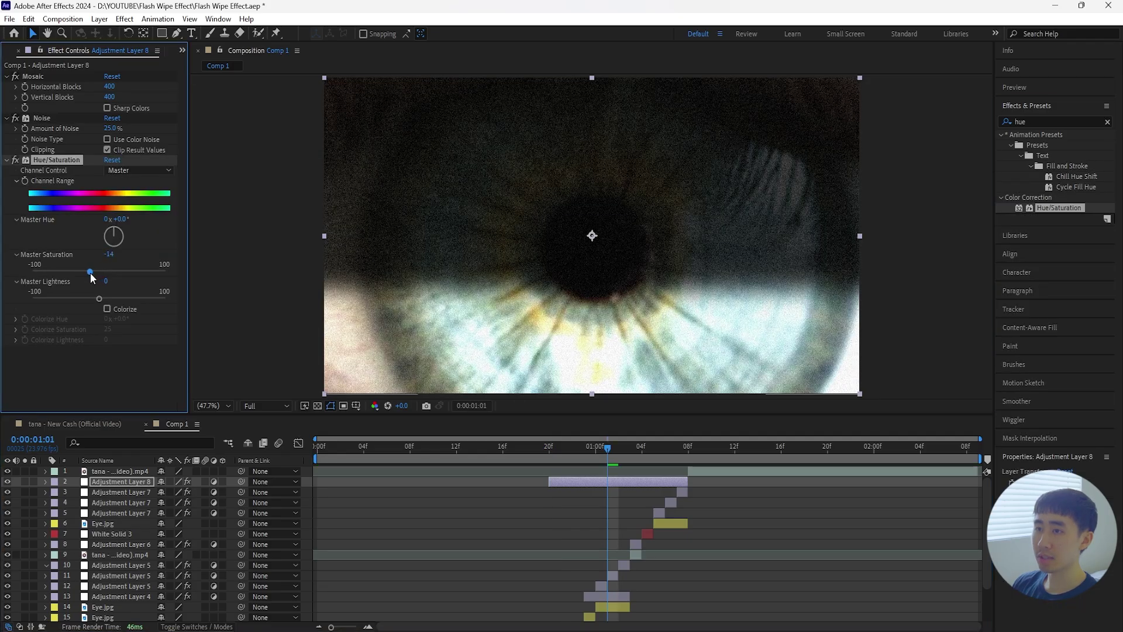
{"action": "left_click_drag", "start_coordinate": [87, 274], "coordinate": [86, 272]}
Preview the flashes, then add Adjustment Layer 9 starting at 1:08
{"action": "key", "text": "space"}
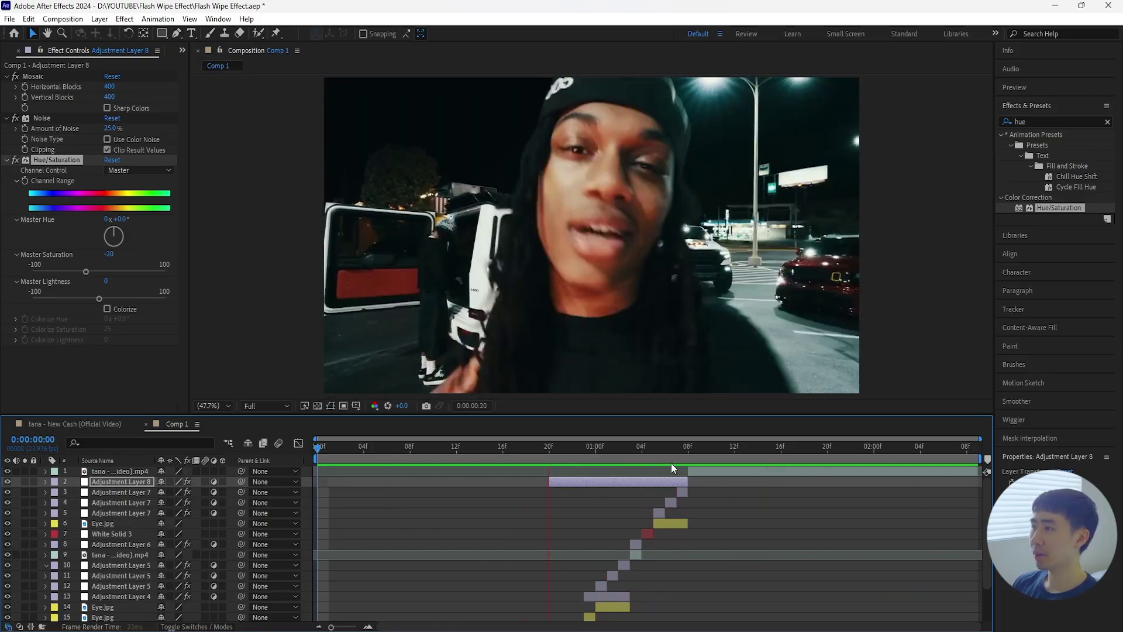
{"action": "key", "text": "space"}
{"action": "left_click_drag", "start_coordinate": [662, 490], "coordinate": [689, 490]}
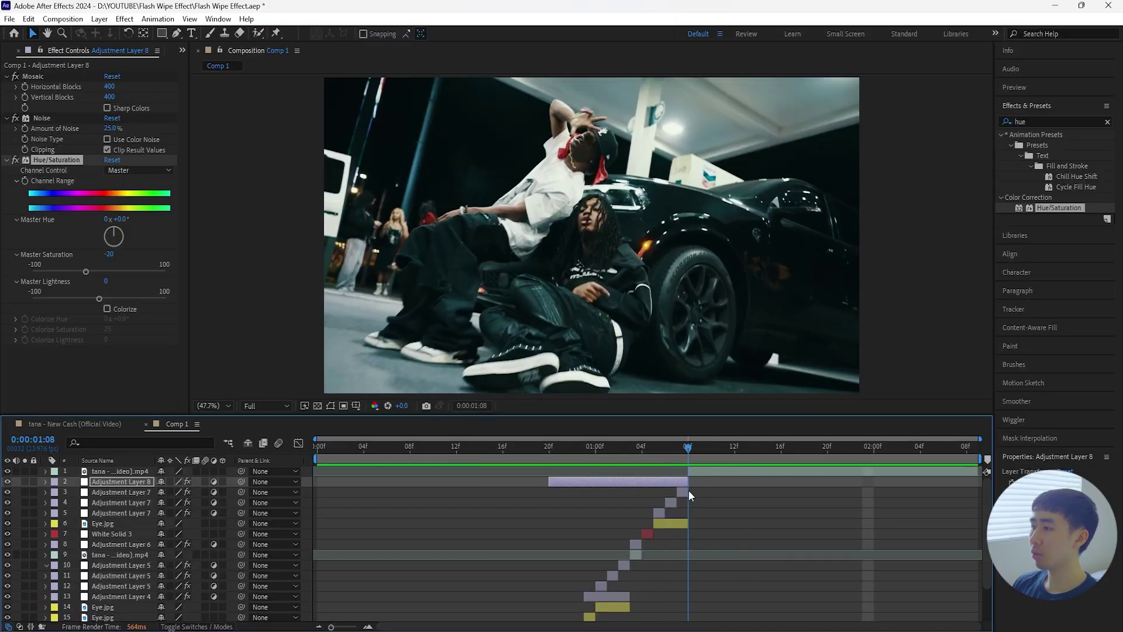
{"action": "key", "text": "space"}
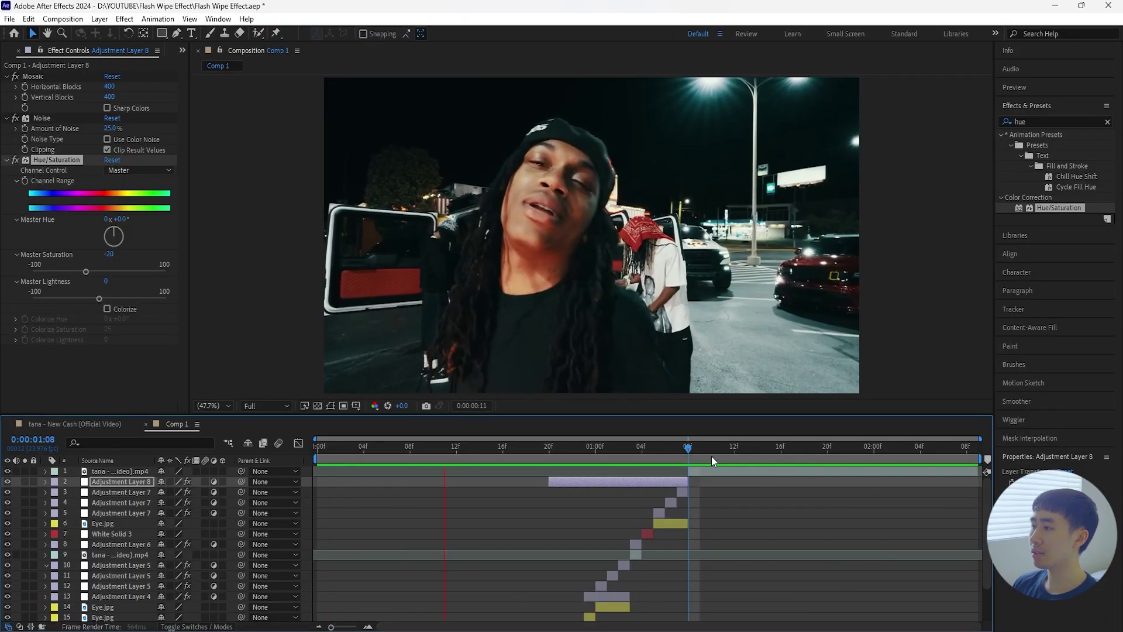
{"action": "left_click", "coordinate": [138, 472]}
{"action": "key", "text": "ctrl+alt+y"}
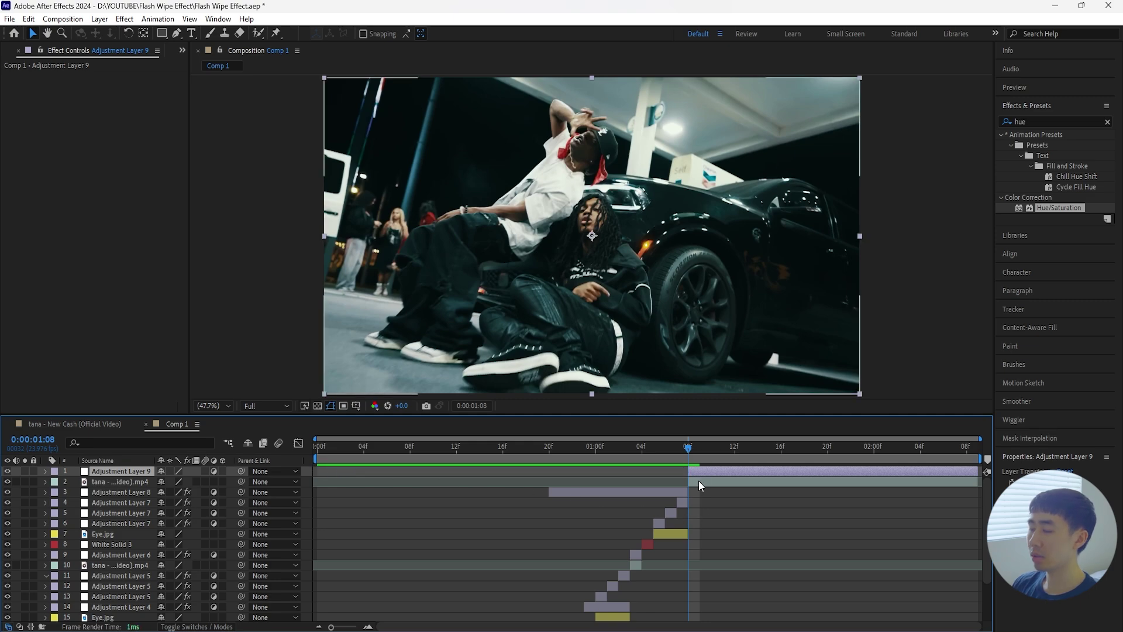
{"action": "left_click", "coordinate": [1107, 122]}
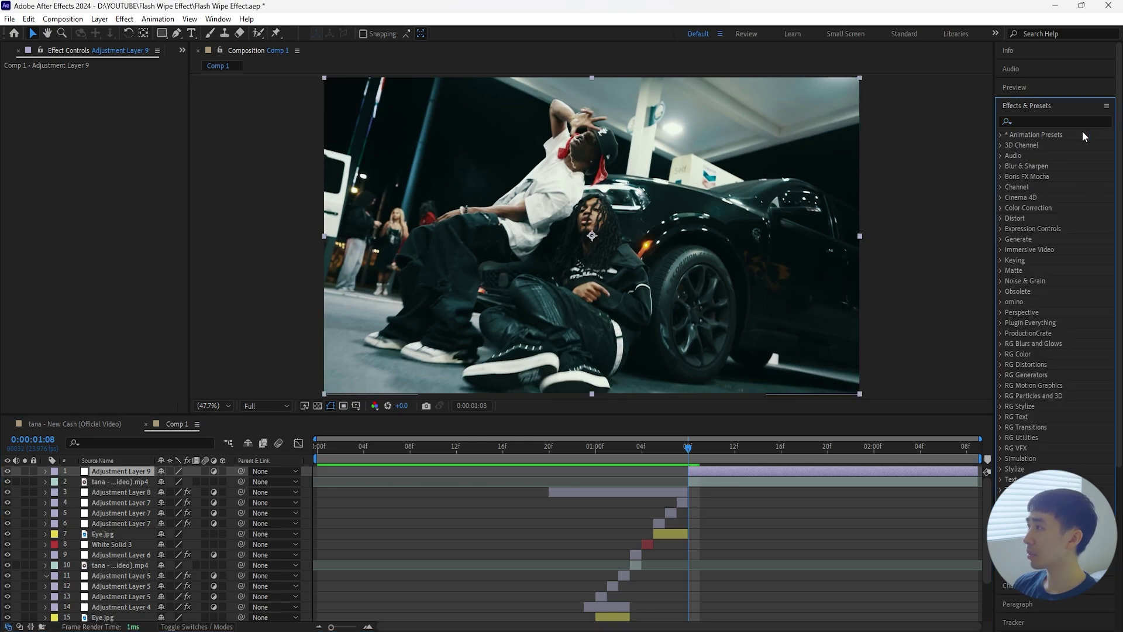
{"action": "left_click_drag", "start_coordinate": [1000, 148], "coordinate": [934, 140]}
{"action": "left_click", "coordinate": [934, 135]}
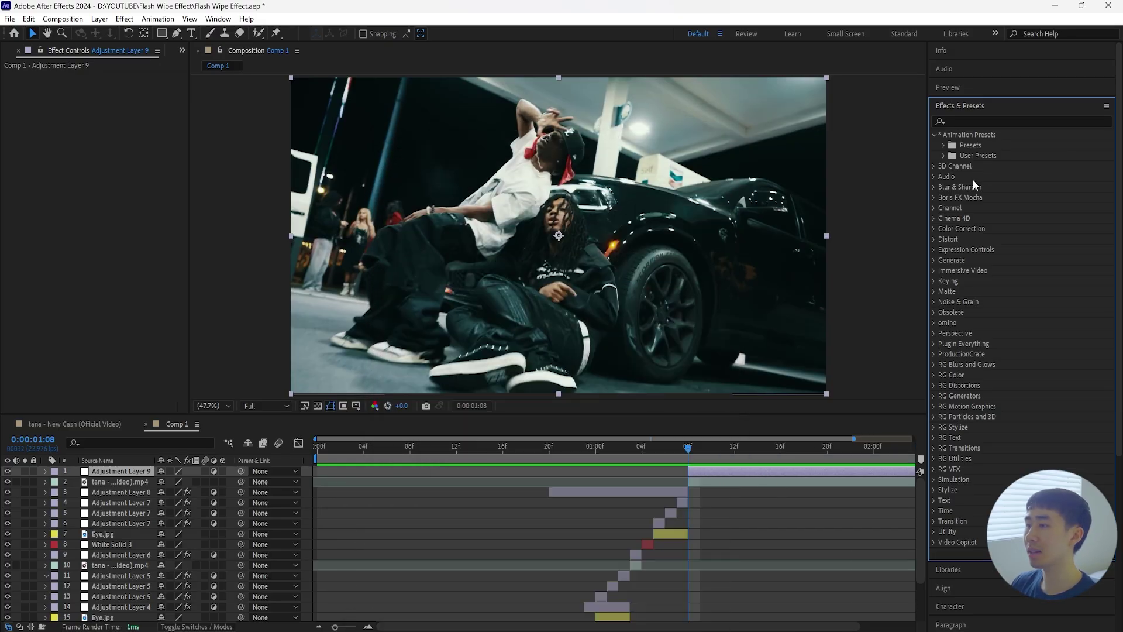
{"action": "left_click", "coordinate": [943, 155]}
{"action": "left_click", "coordinate": [954, 166]}
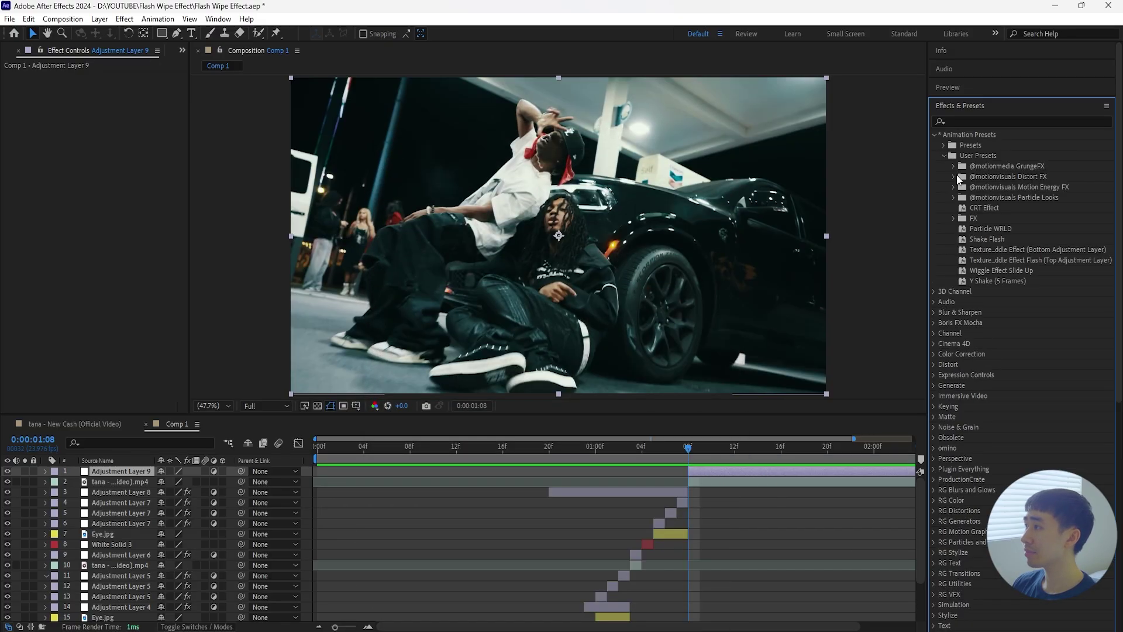
{"action": "left_click_drag", "start_coordinate": [990, 426], "coordinate": [815, 469]}
{"action": "key", "text": "space"}
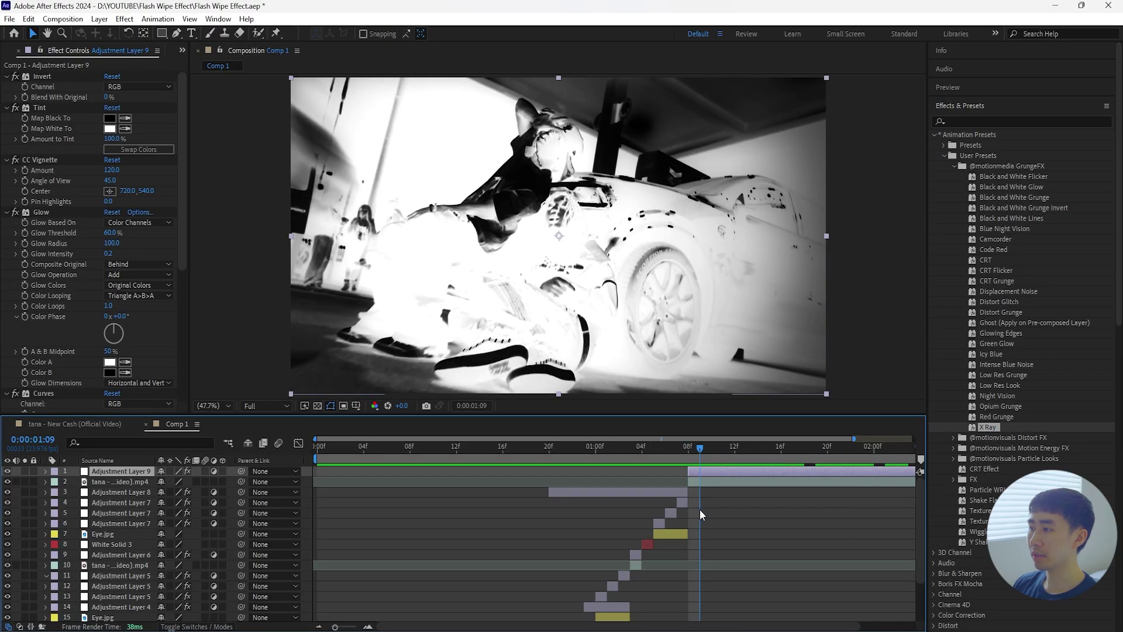
{"action": "key", "text": "space"}
Set Glow Intensity to 0, darken the midtones in Curves, and replay the comp
{"action": "left_click", "coordinate": [41, 212]}
{"action": "left_click_drag", "start_coordinate": [106, 258], "coordinate": [98, 257]}
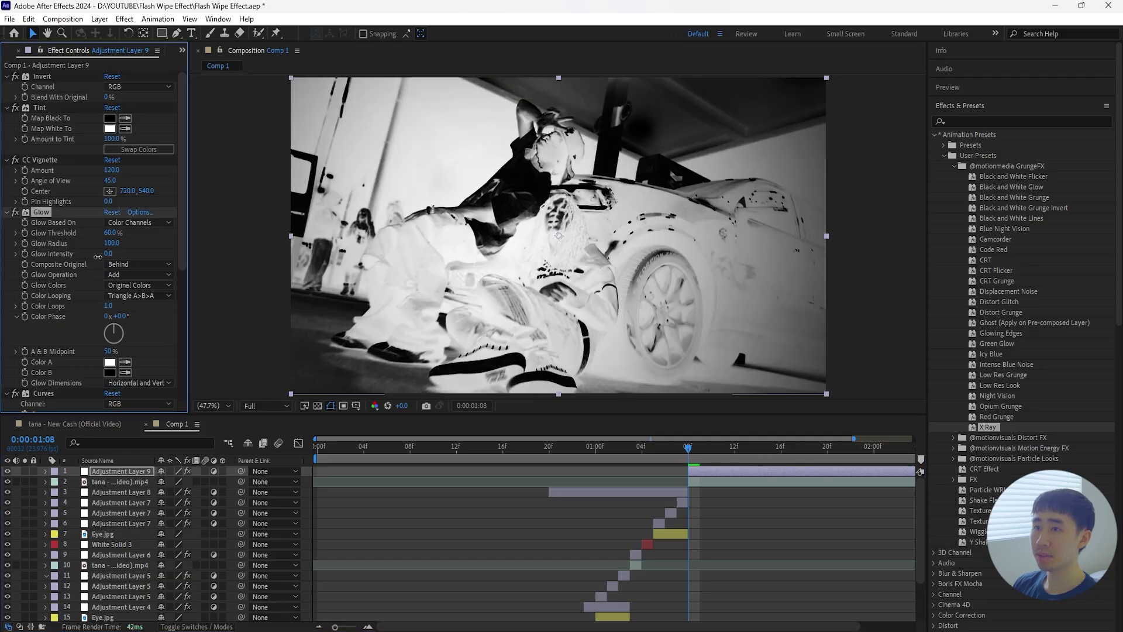
{"action": "scroll", "coordinate": [56, 258], "scroll_direction": "down", "scroll_amount": 5}
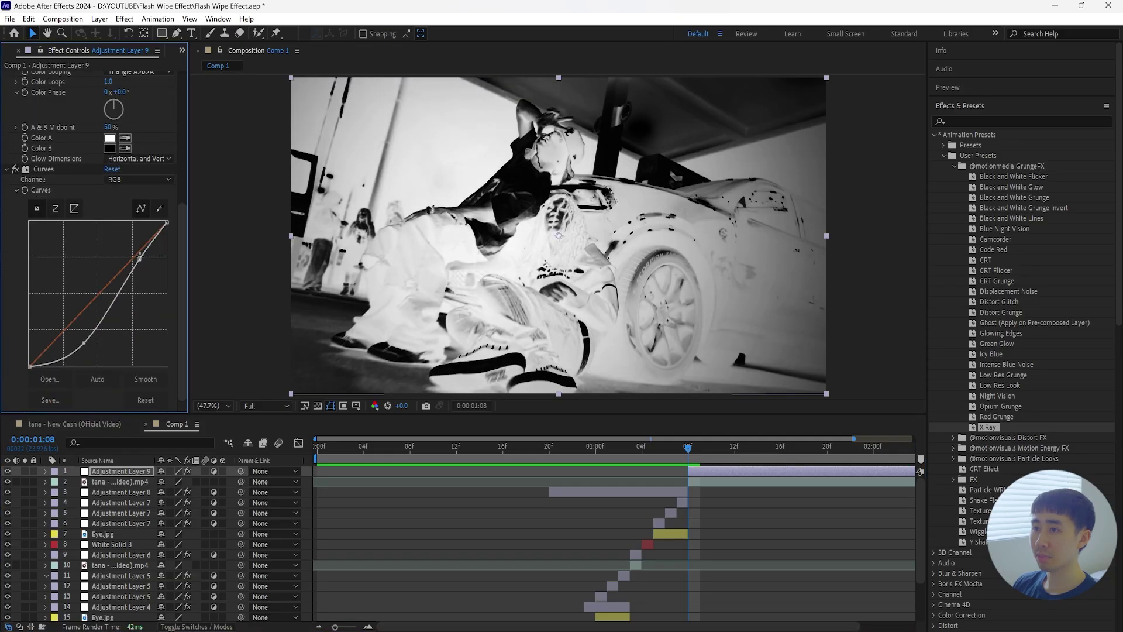
{"action": "left_click_drag", "start_coordinate": [139, 258], "coordinate": [147, 265]}
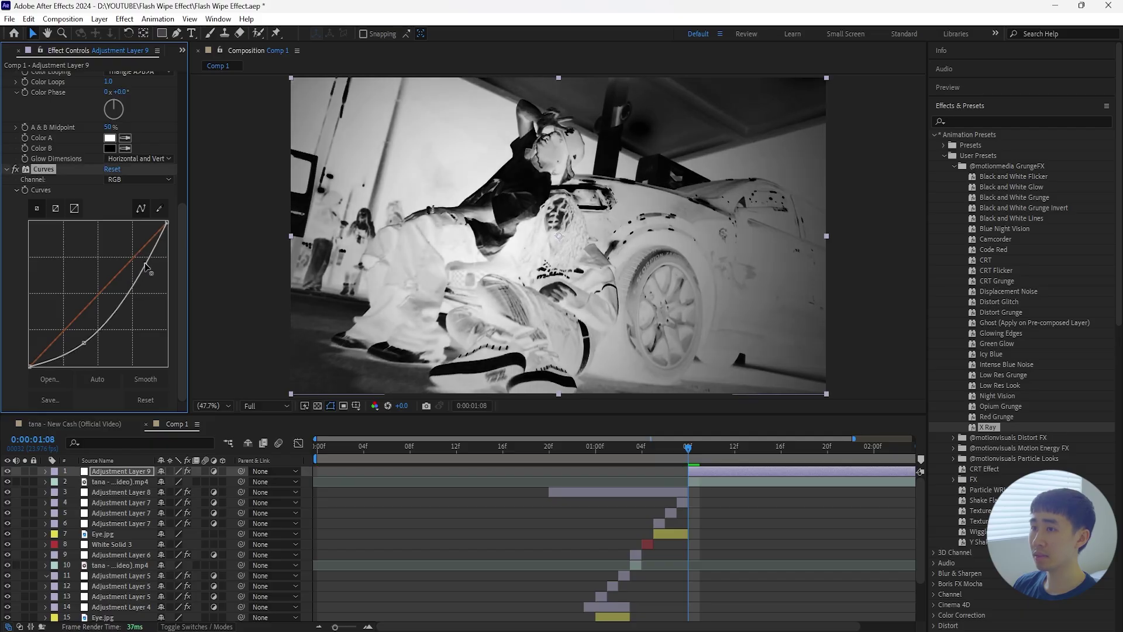
{"action": "key", "text": "Home"}
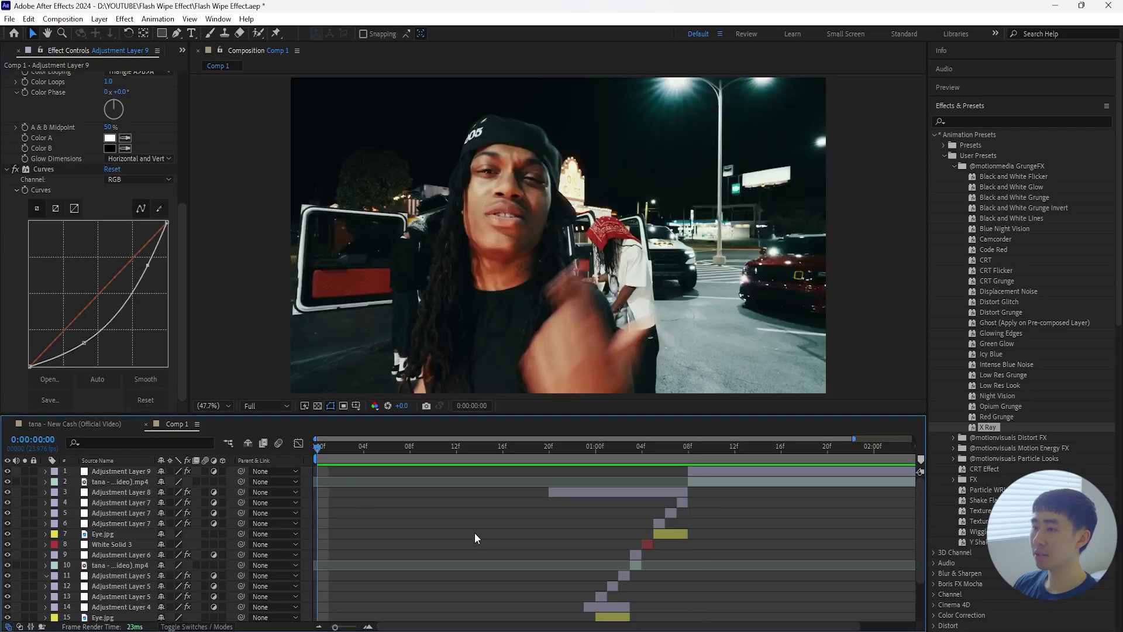
{"action": "scroll", "coordinate": [529, 526], "scroll_direction": "down", "scroll_amount": 2}
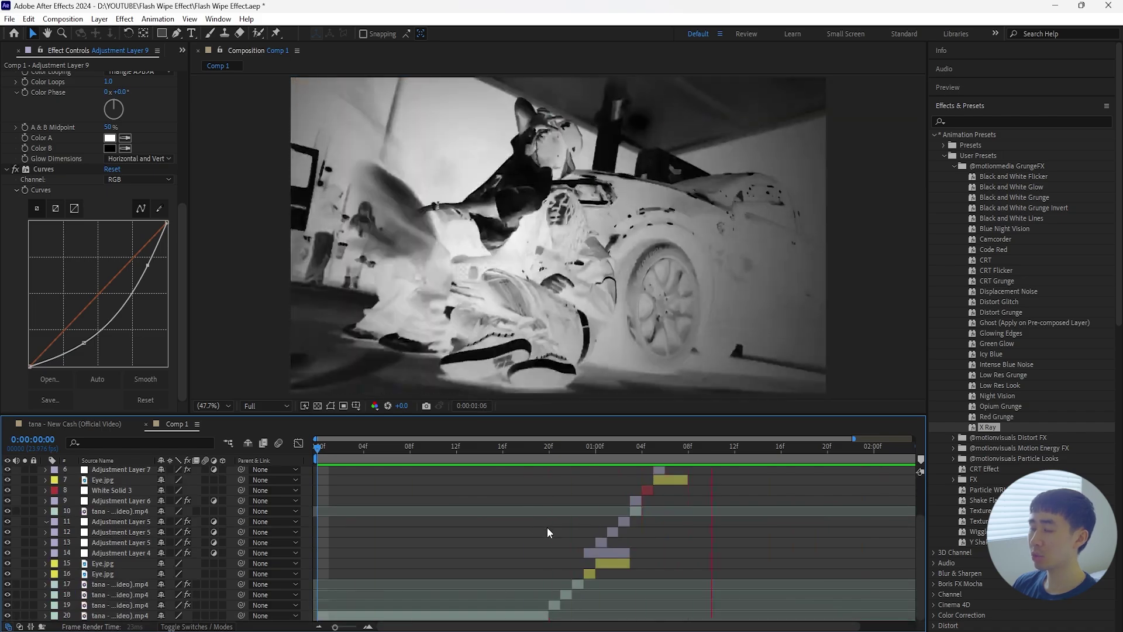
{"action": "scroll", "coordinate": [546, 527], "scroll_direction": "up", "scroll_amount": 2}
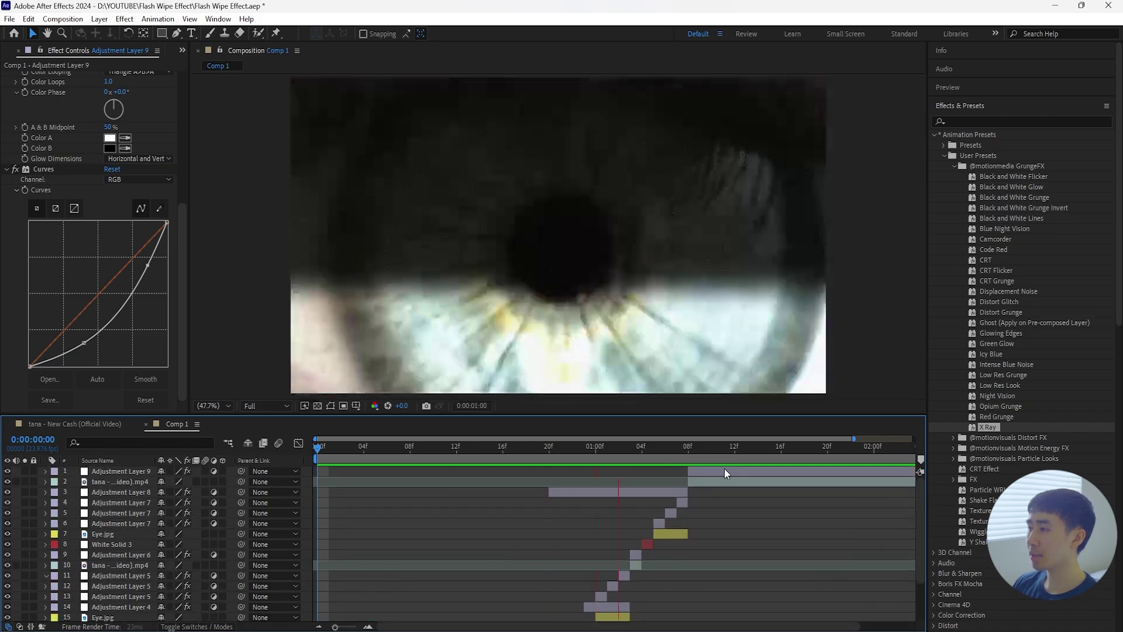